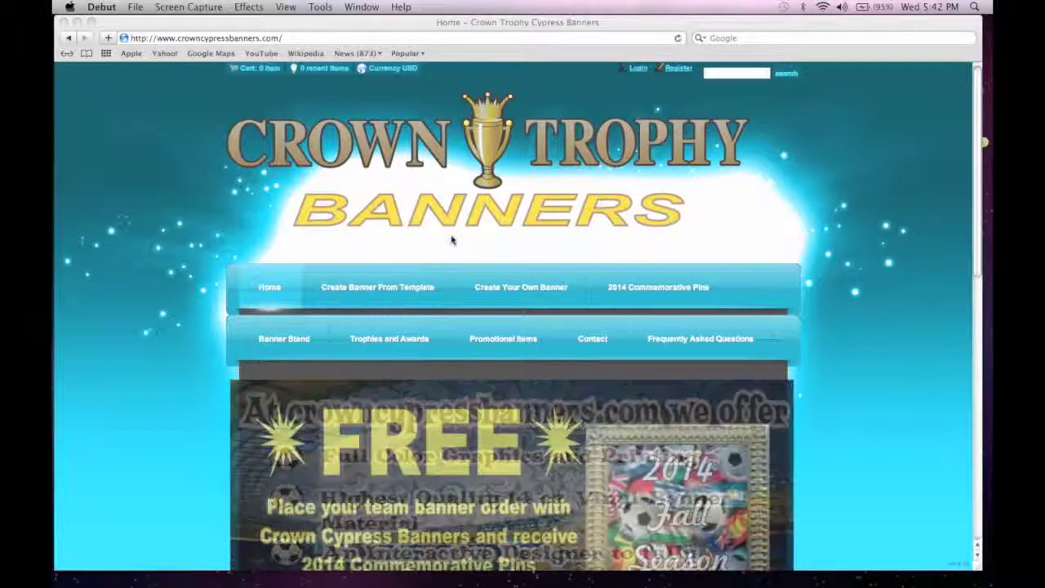
# - Open the Create Banner From Template catalogue and look through the first page of banner templates
pyautogui.click(333, 296)
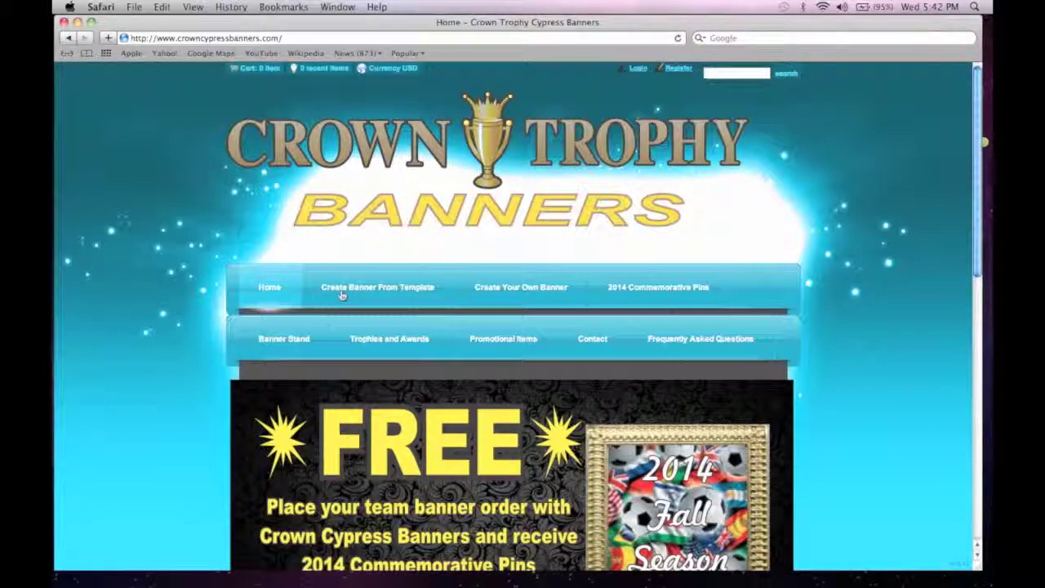
pyautogui.click(342, 295)
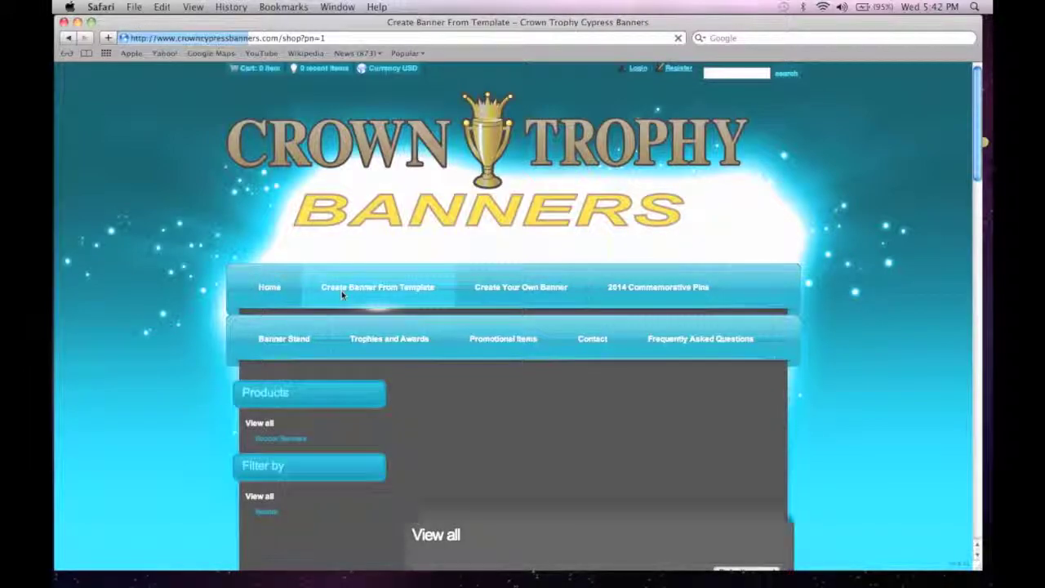
pyautogui.scroll(-10, 849, 289)
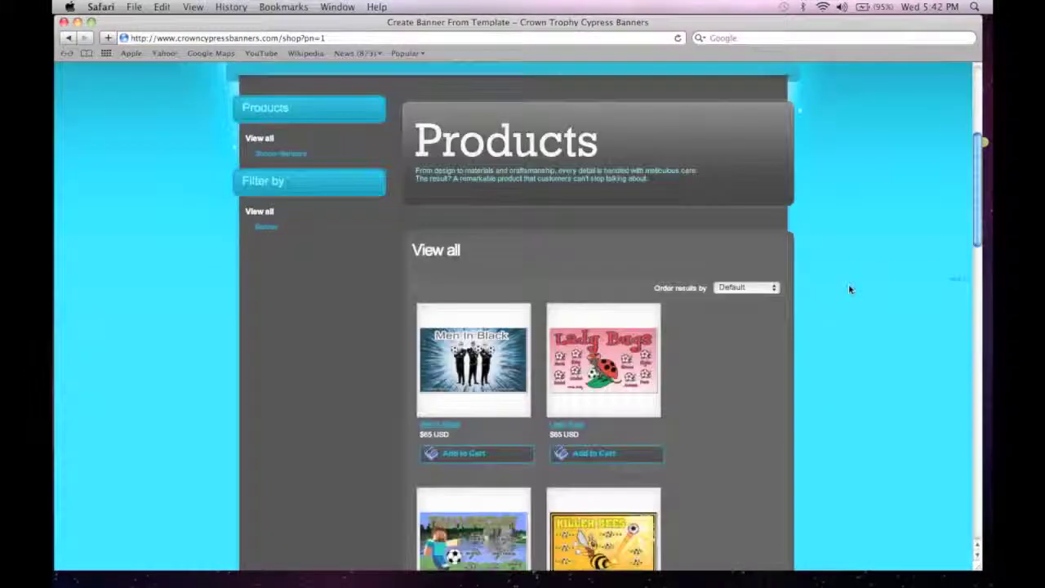
pyautogui.scroll(-15, 671, 276)
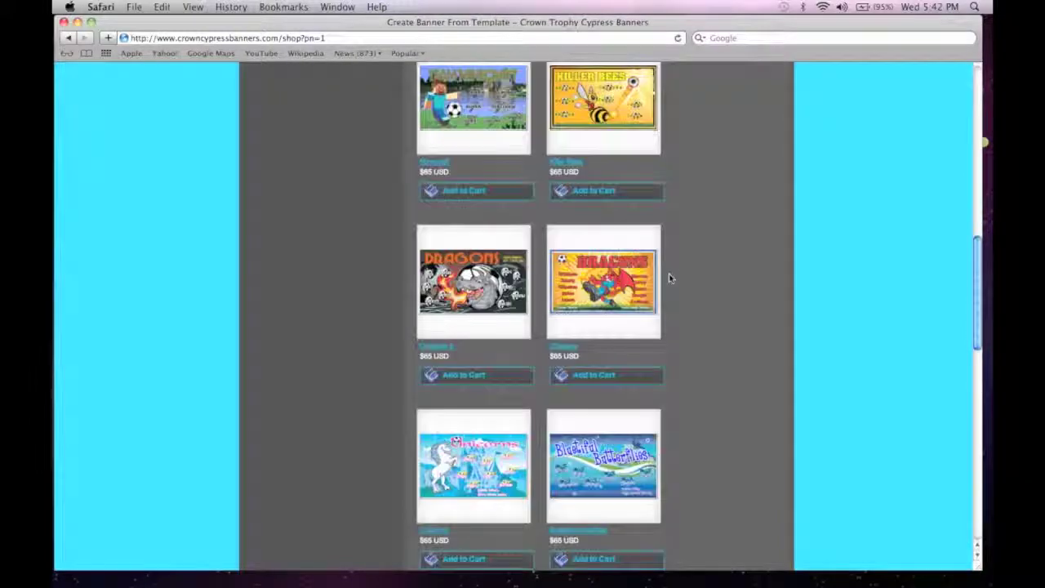
pyautogui.scroll(10, 687, 277)
pyautogui.scroll(5, 686, 277)
pyautogui.scroll(-10, 687, 278)
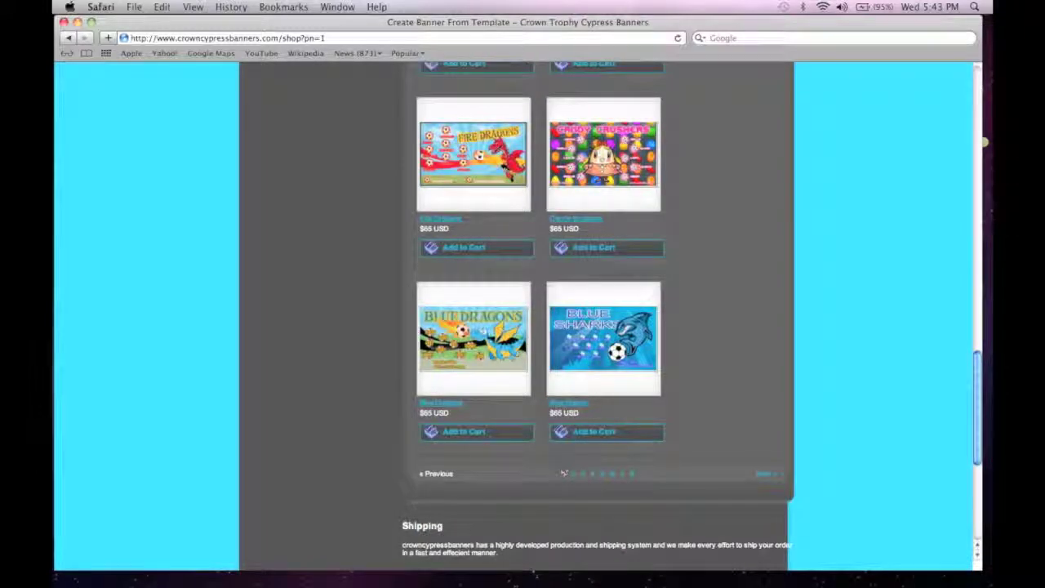
# - Go to page 4 of the templates and open the Cerulean Strikers banner for customization
pyautogui.click(592, 478)
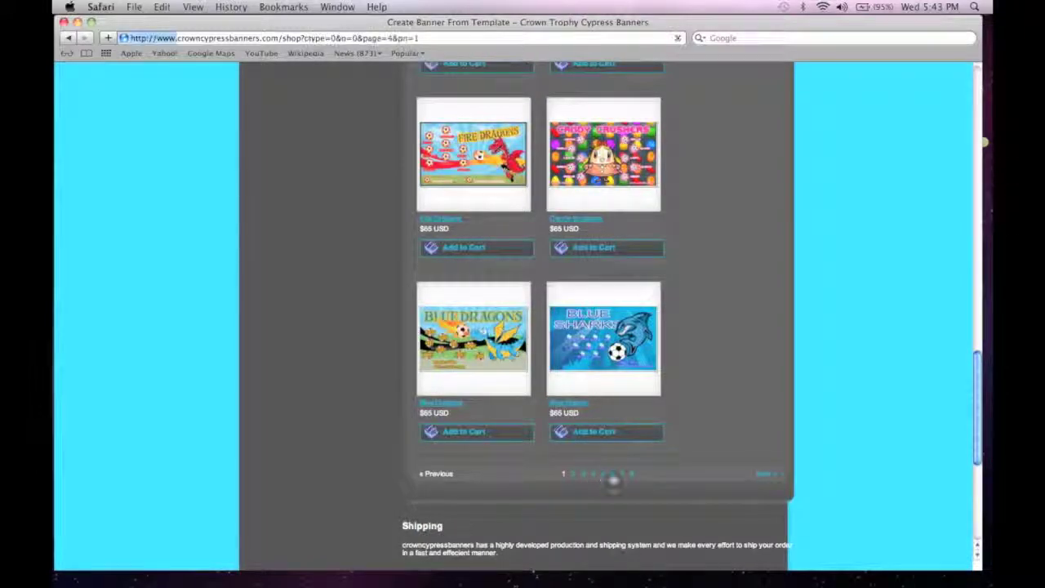
pyautogui.scroll(-5, 717, 387)
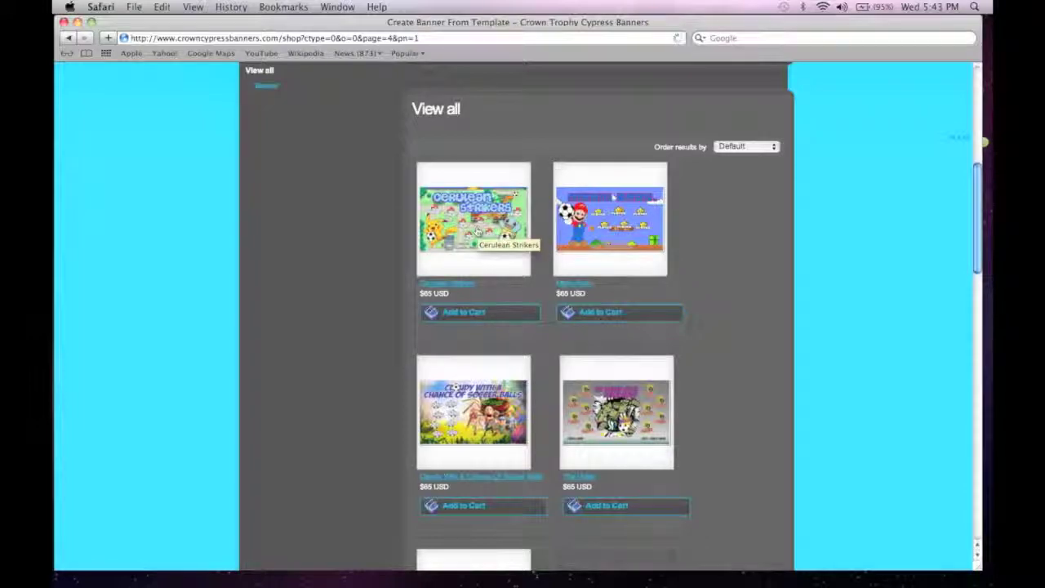
pyautogui.click(478, 232)
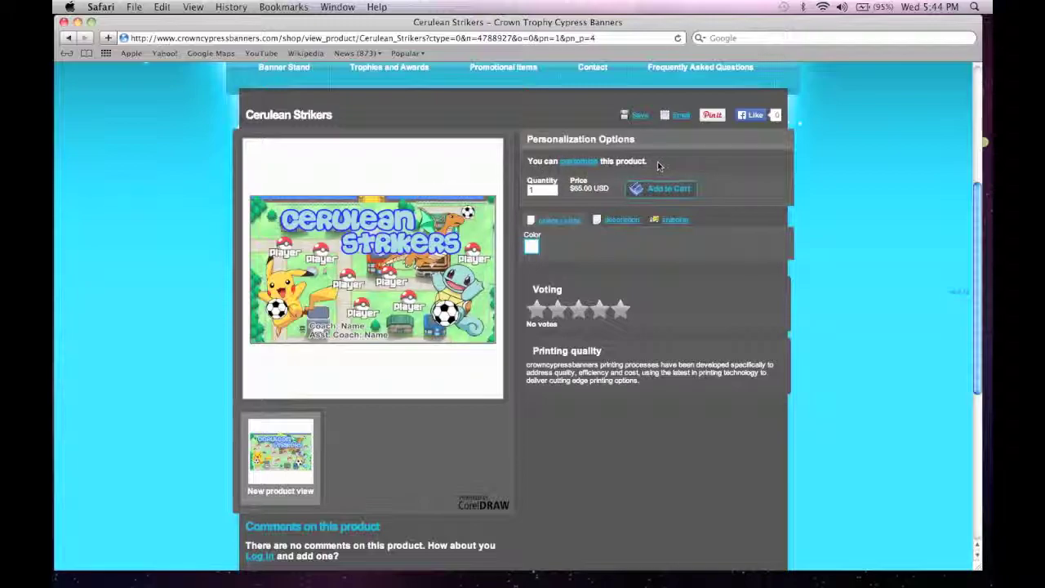
pyautogui.click(578, 162)
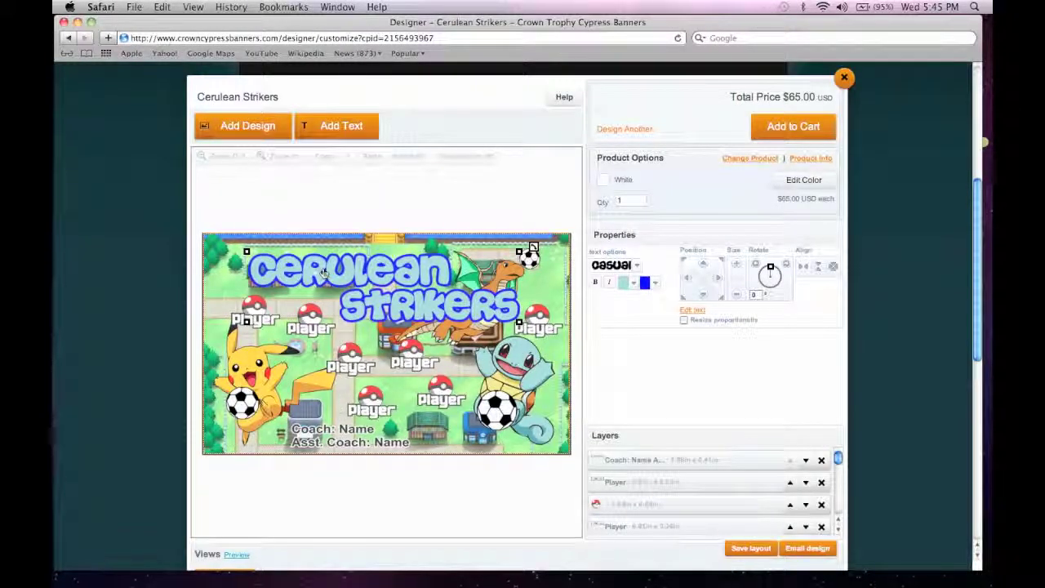
# - Check which parts of the banner can be selected separately, including the Player labels, red-and-white balls and Pikachu image
pyautogui.click(264, 314)
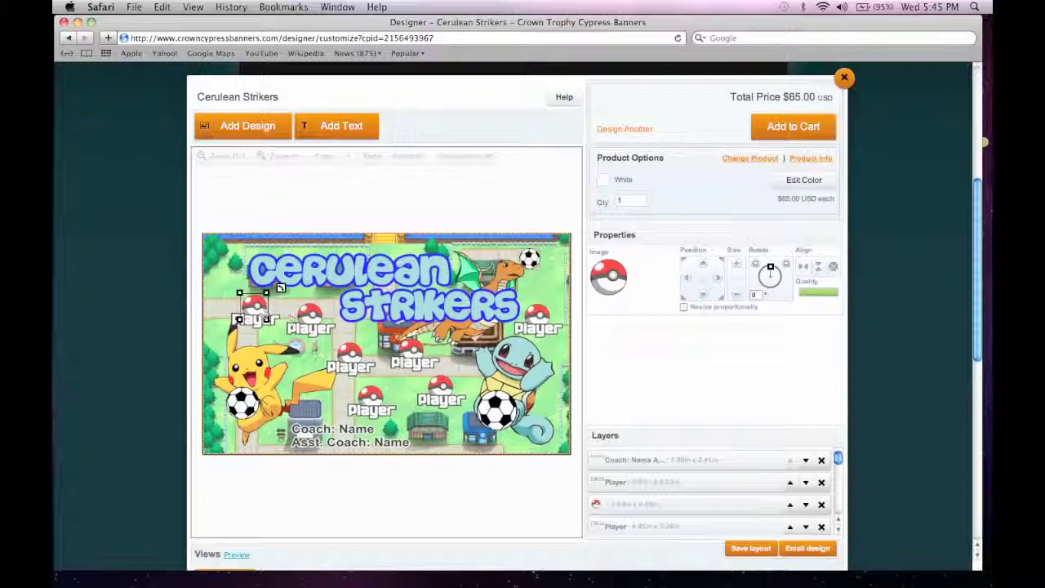
pyautogui.click(309, 328)
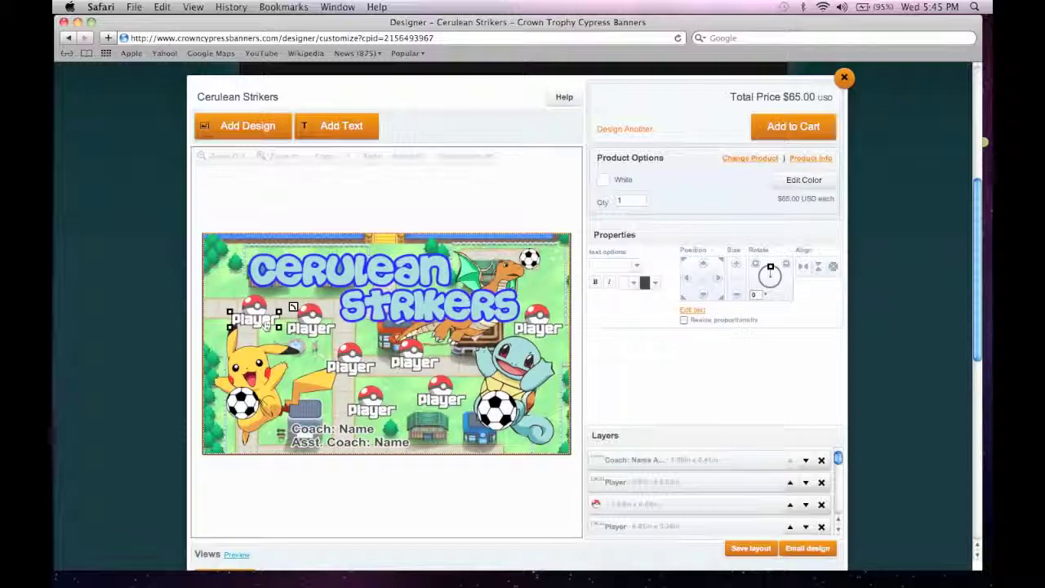
pyautogui.click(339, 373)
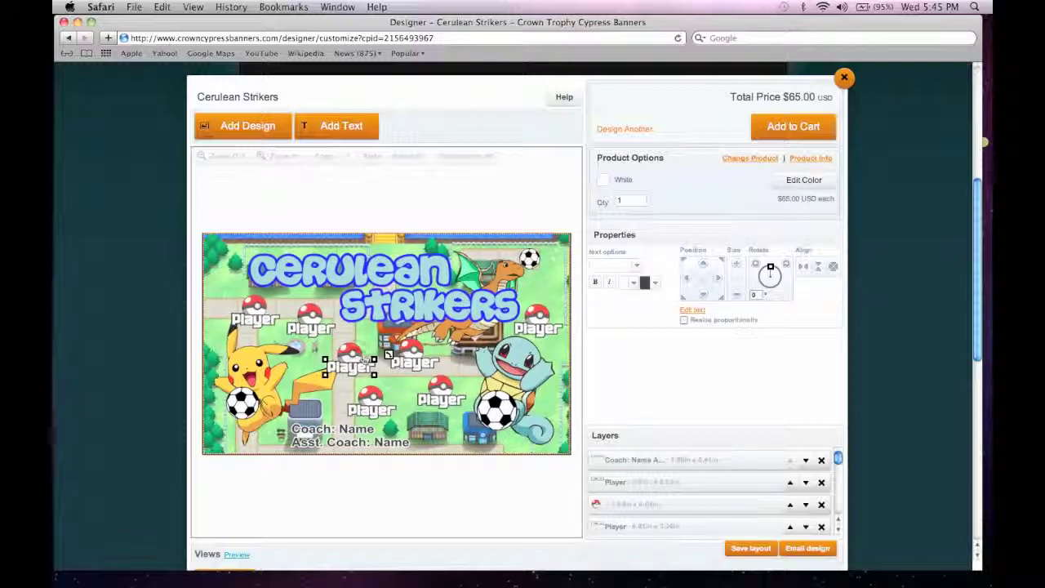
pyautogui.click(359, 354)
pyautogui.click(261, 380)
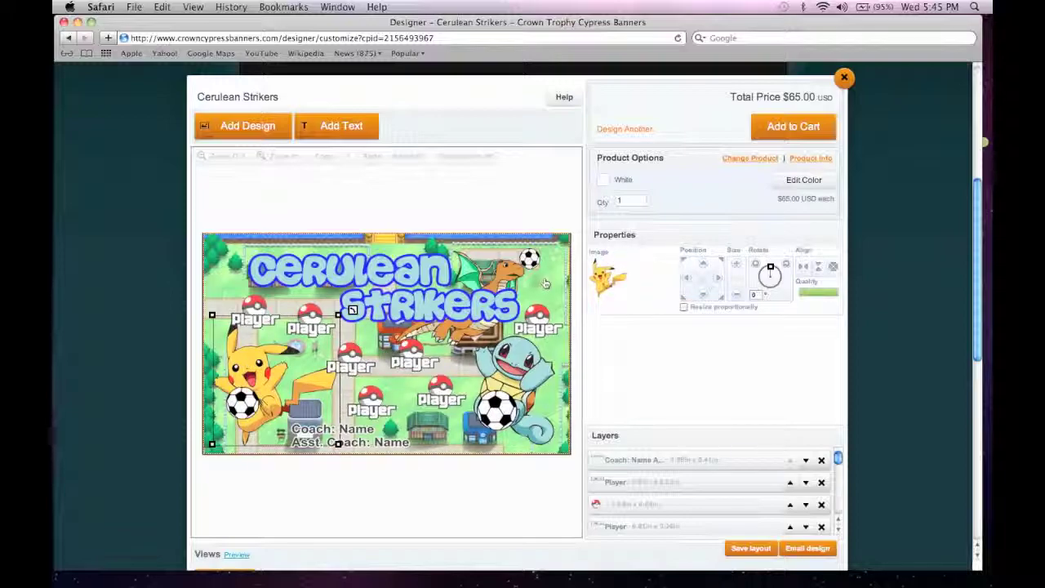
pyautogui.click(538, 328)
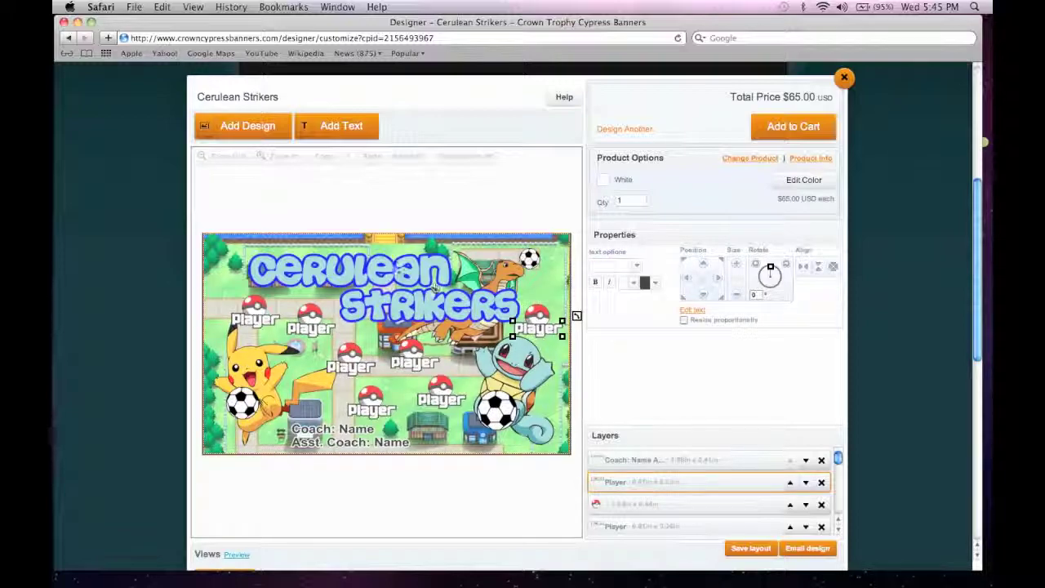
pyautogui.click(345, 254)
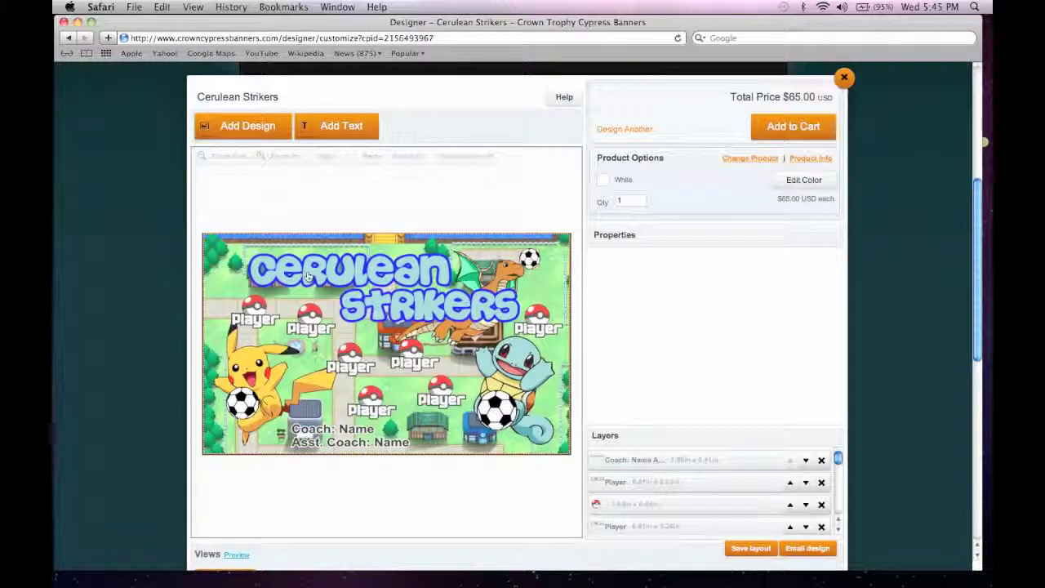
# - Replace the banner's title text with "The Pokemon Masters" on two lines and shift it slightly left
pyautogui.click(308, 277)
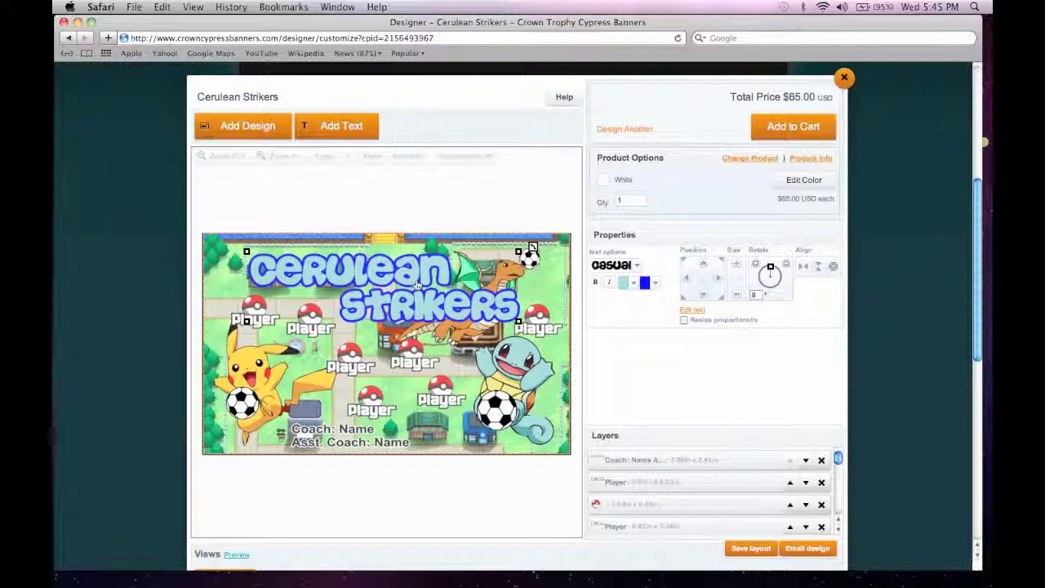
pyautogui.click(692, 311)
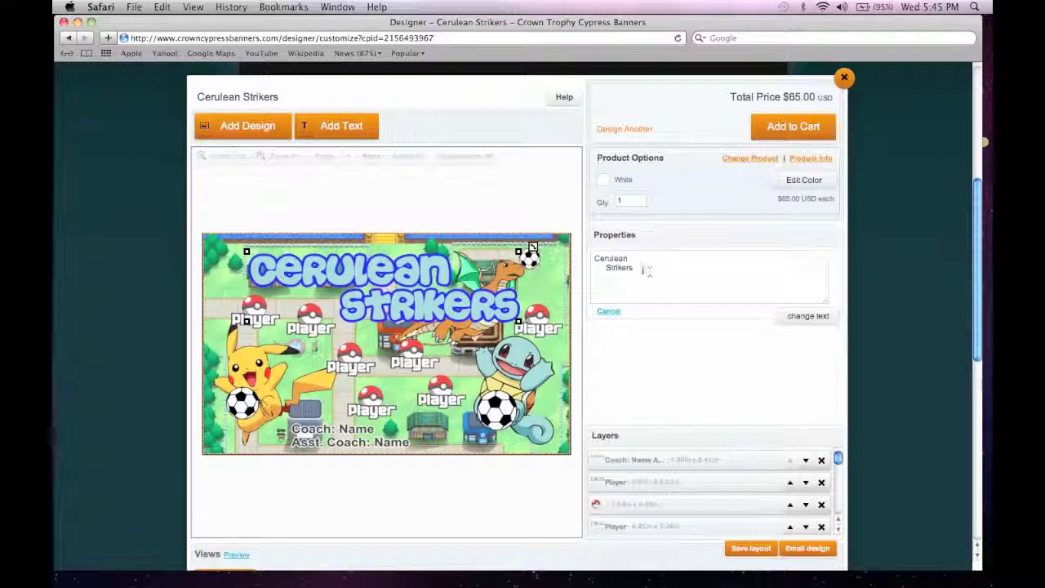
pyautogui.moveTo(645, 269); pyautogui.dragTo(555, 256)
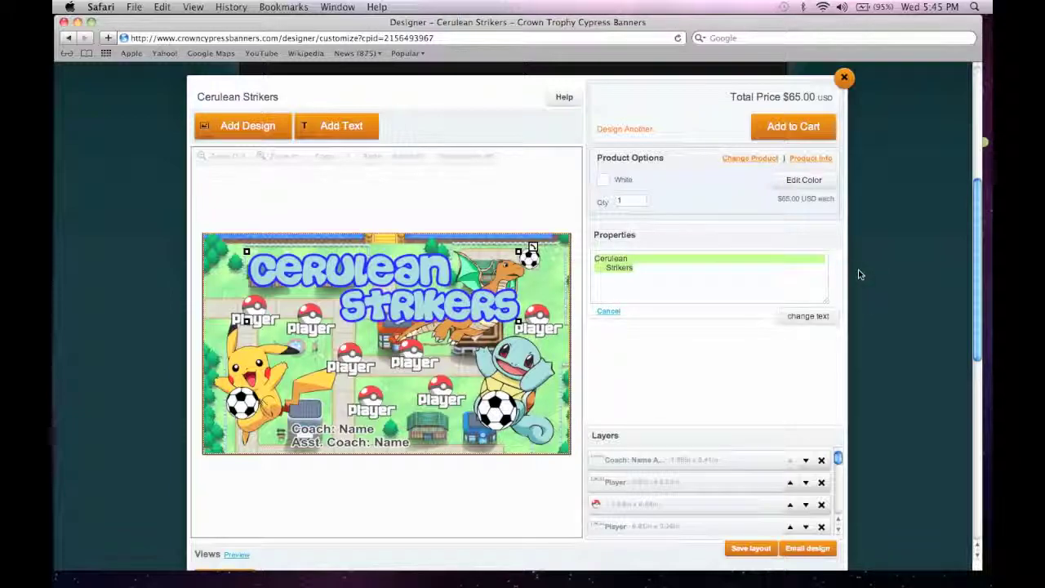
pyautogui.press('BackSpace')
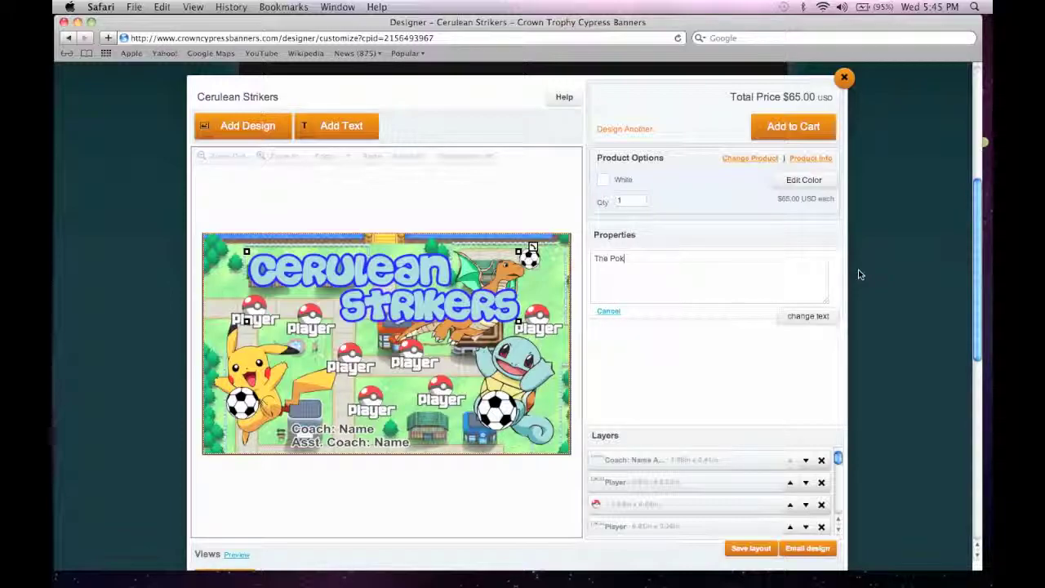
pyautogui.write('The Pokemon L')
pyautogui.click(808, 315)
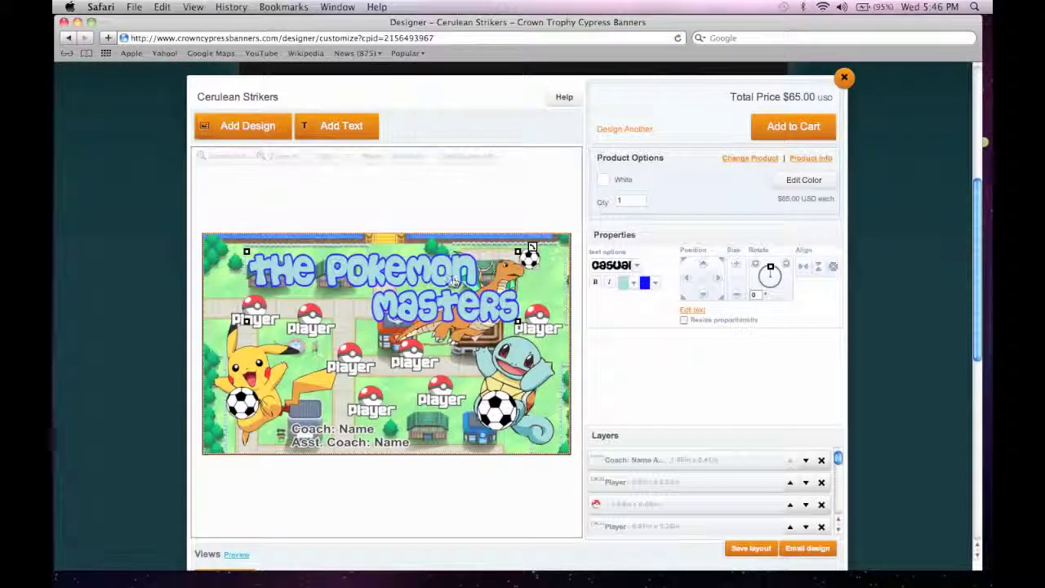
pyautogui.moveTo(452, 280); pyautogui.dragTo(441, 279)
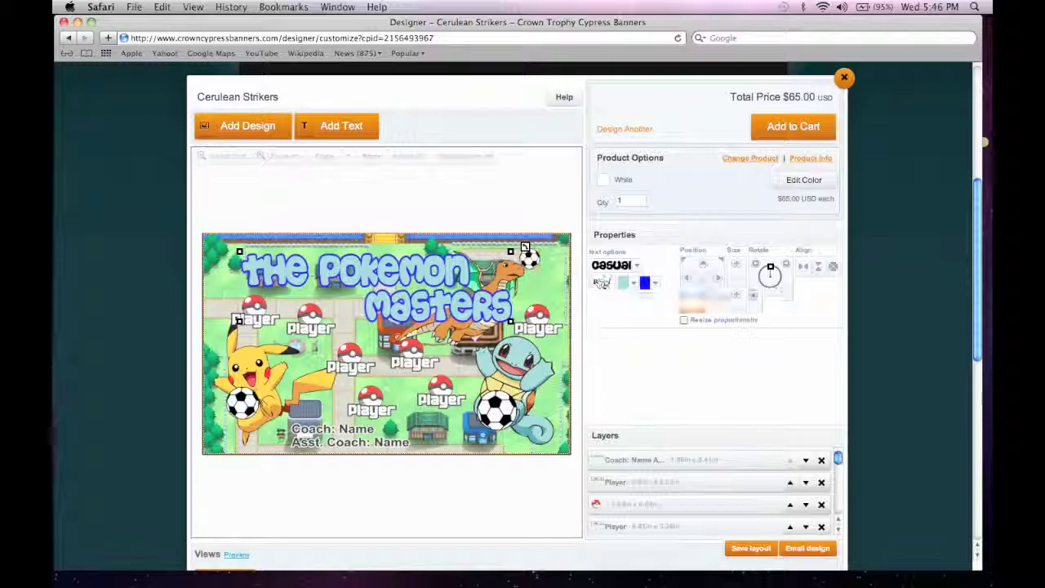
# - Set the title's fill color to bright green and its outline color to dark green
pyautogui.click(645, 283)
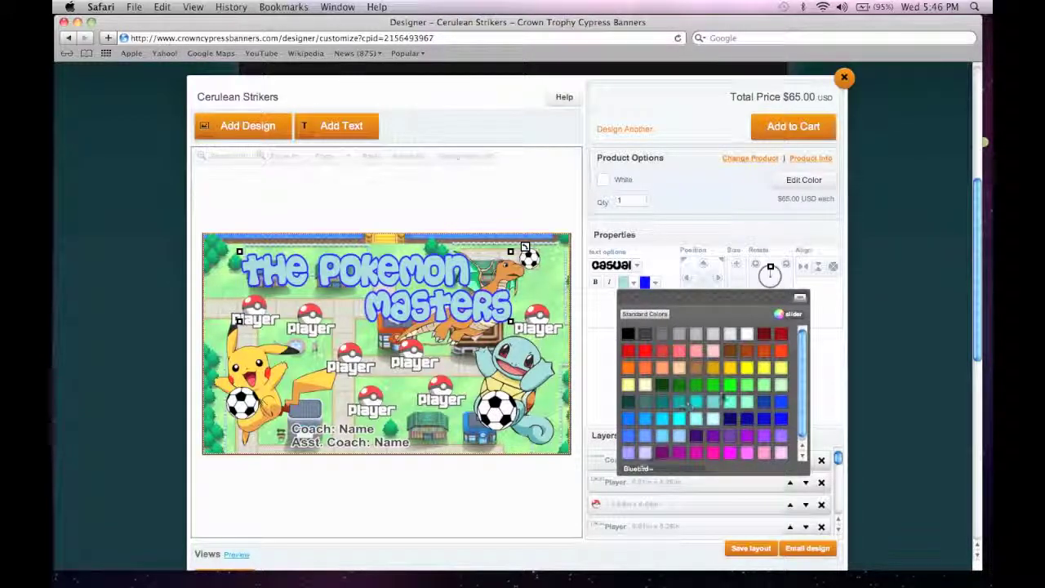
pyautogui.click(722, 385)
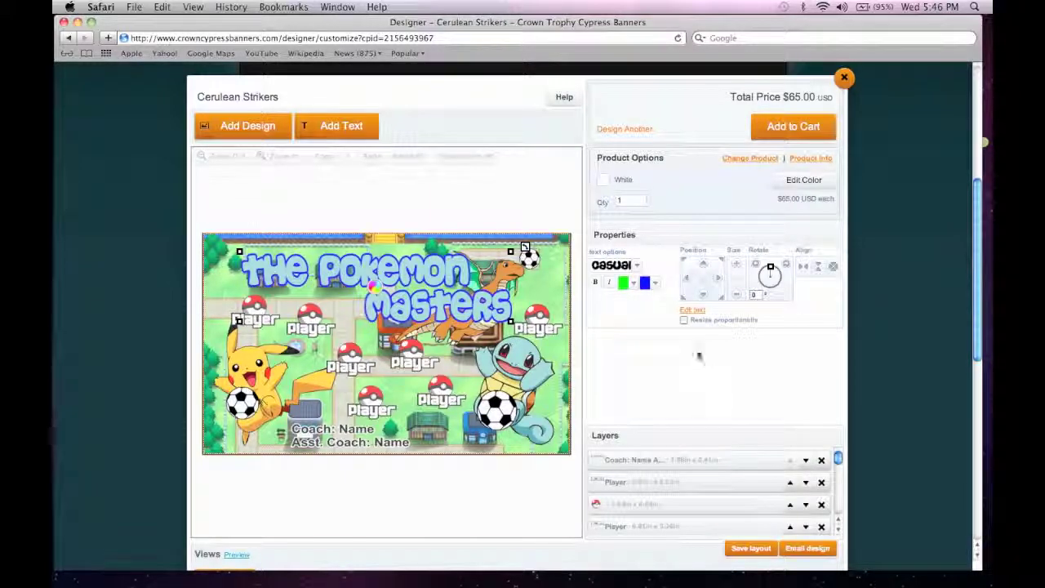
pyautogui.click(653, 284)
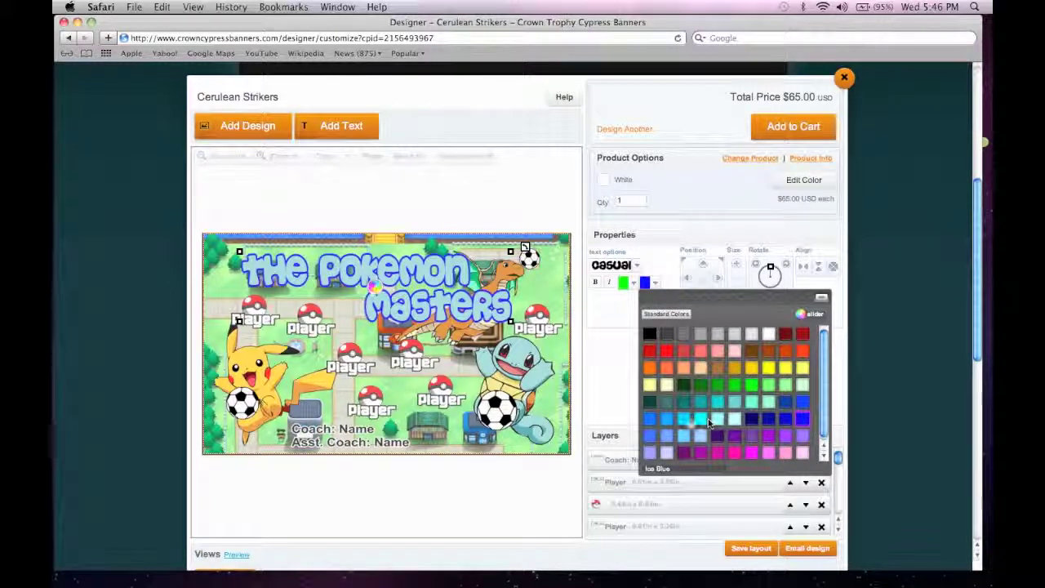
pyautogui.click(683, 385)
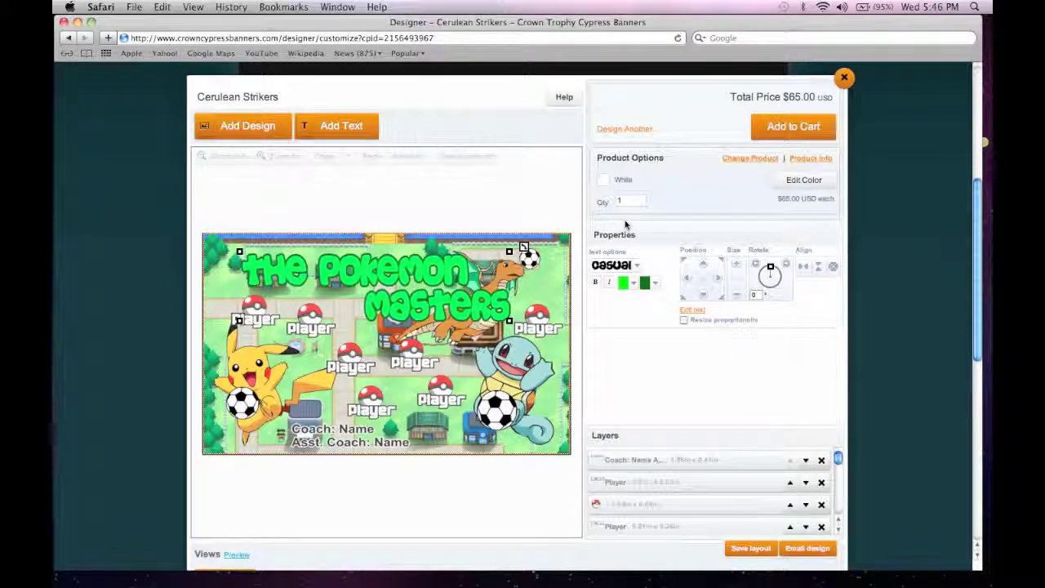
# - Change the title's font to Thaleia from the Gothic font category
pyautogui.click(635, 266)
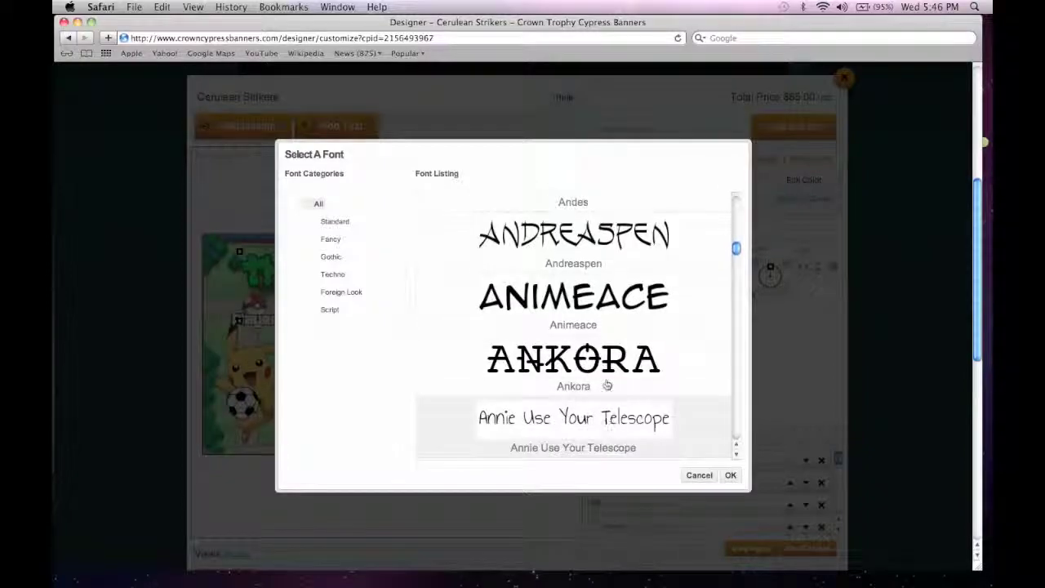
pyautogui.click(306, 256)
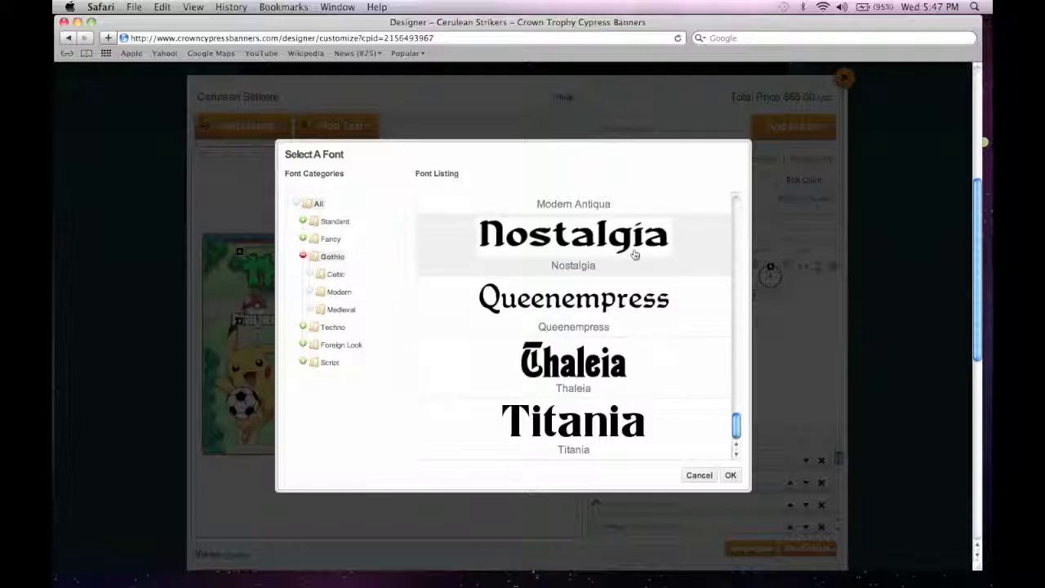
pyautogui.click(560, 378)
pyautogui.click(727, 476)
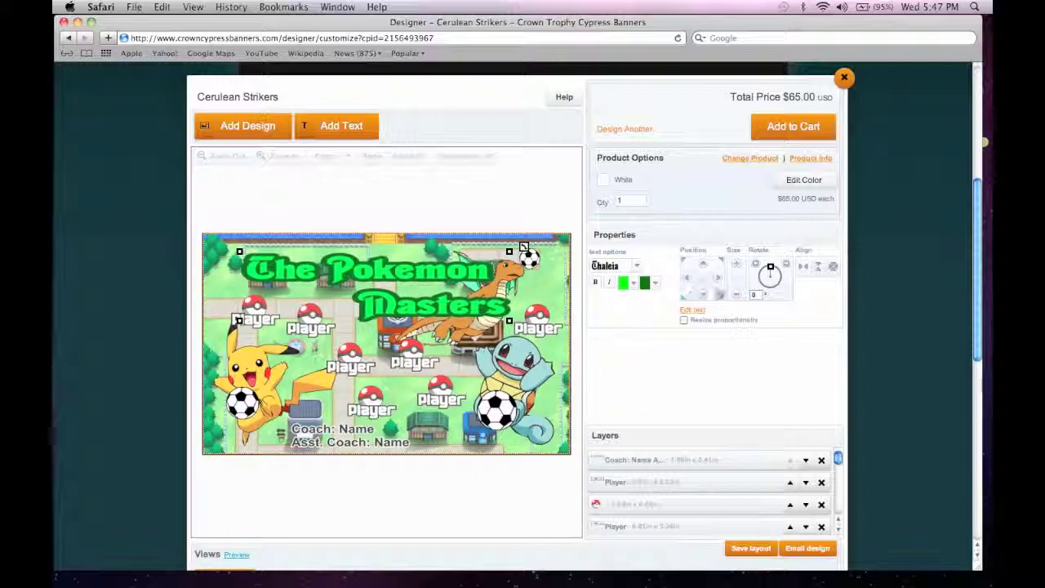
# - Try nudging the title up, down, left and right on the banner
pyautogui.click(702, 264)
pyautogui.click(703, 294)
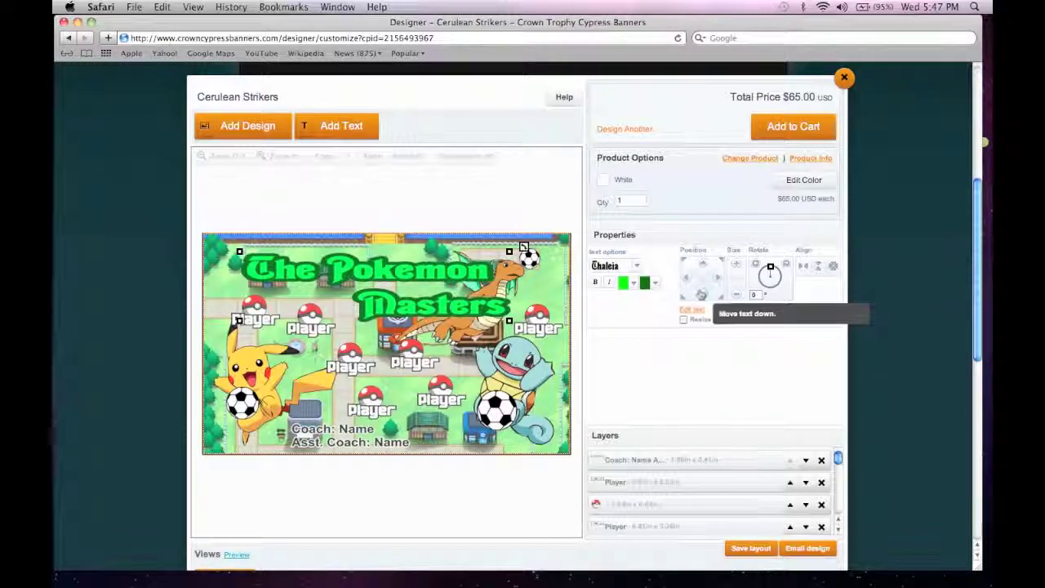
pyautogui.click(690, 280)
pyautogui.click(717, 279)
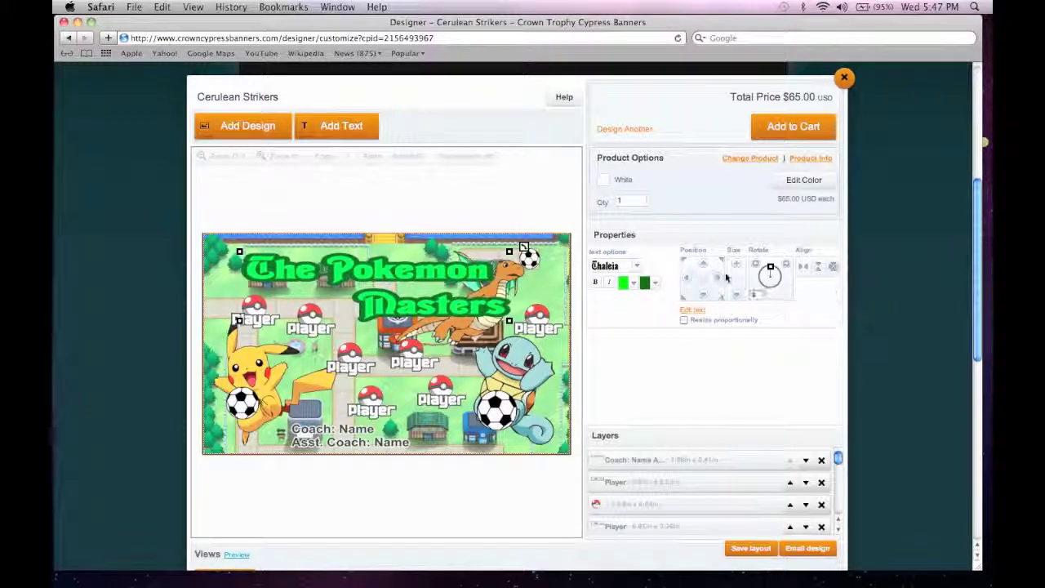
# - Try enlarging the title and rotating it to 331°, restoring its previous size and 0° angle
pyautogui.click(736, 268)
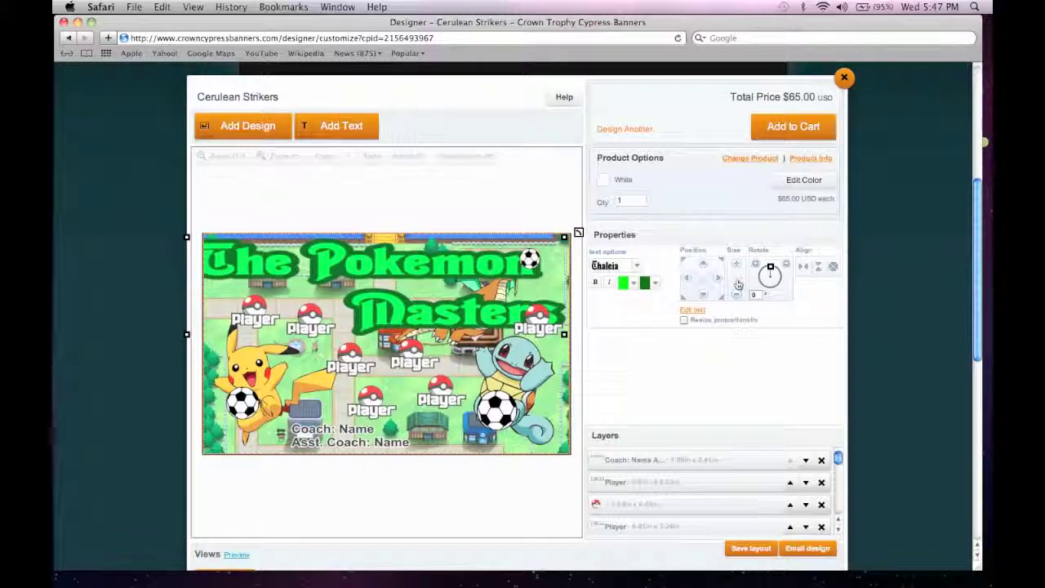
pyautogui.click(735, 294)
pyautogui.click(736, 293)
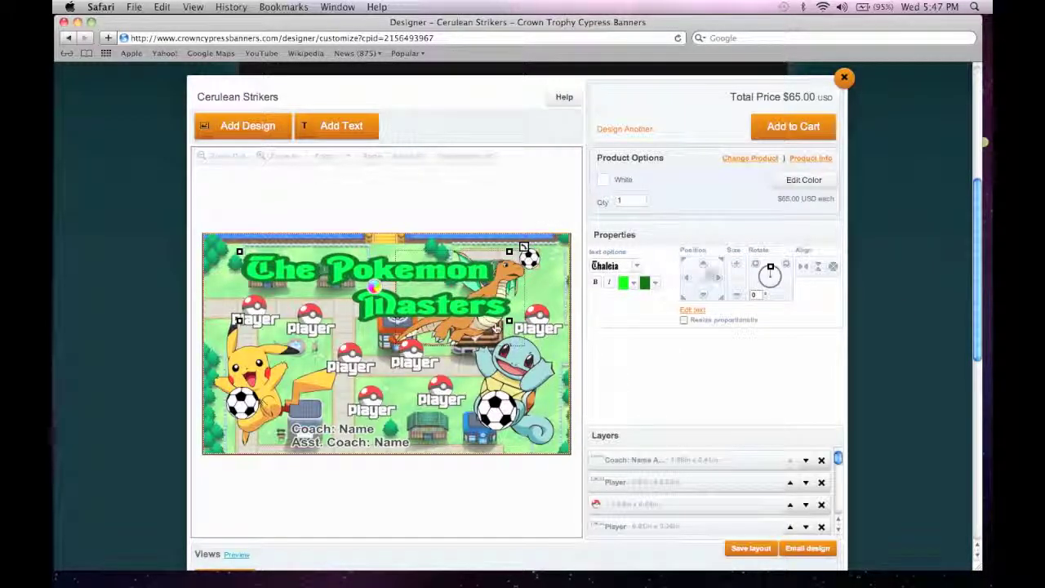
pyautogui.moveTo(759, 269)
pyautogui.mouseDown()
pyautogui.moveTo(770, 280)
pyautogui.moveTo(739, 275)
pyautogui.moveTo(745, 264)
pyautogui.mouseUp()
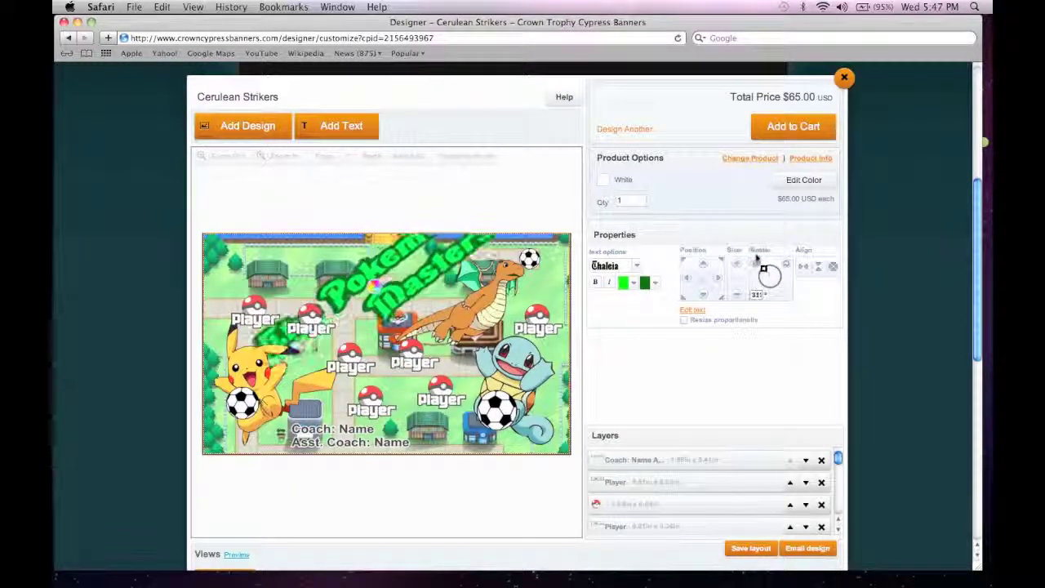
pyautogui.moveTo(763, 268); pyautogui.dragTo(768, 267)
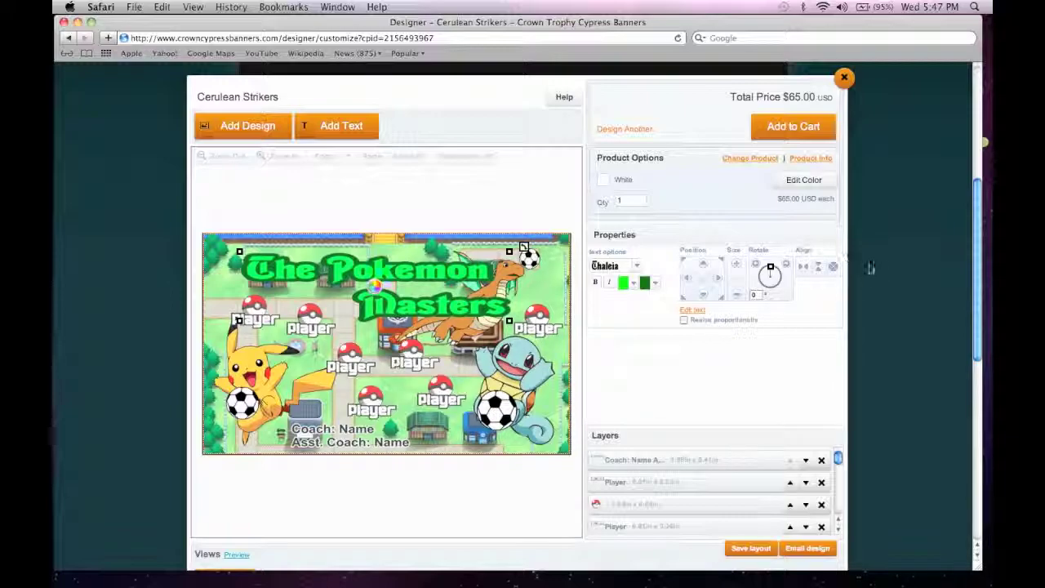
# - Center the title horizontally and vertically on the banner
pyautogui.click(818, 271)
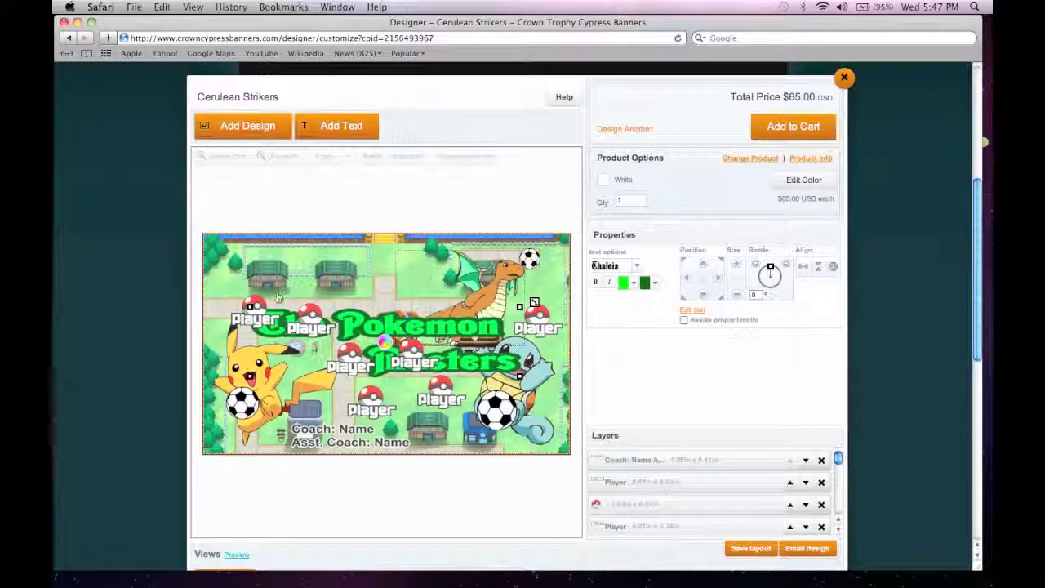
# - Undo the title's centering and place the title in the upper part of the banner, above the player labels
pyautogui.press('super+z')
pyautogui.click(833, 267)
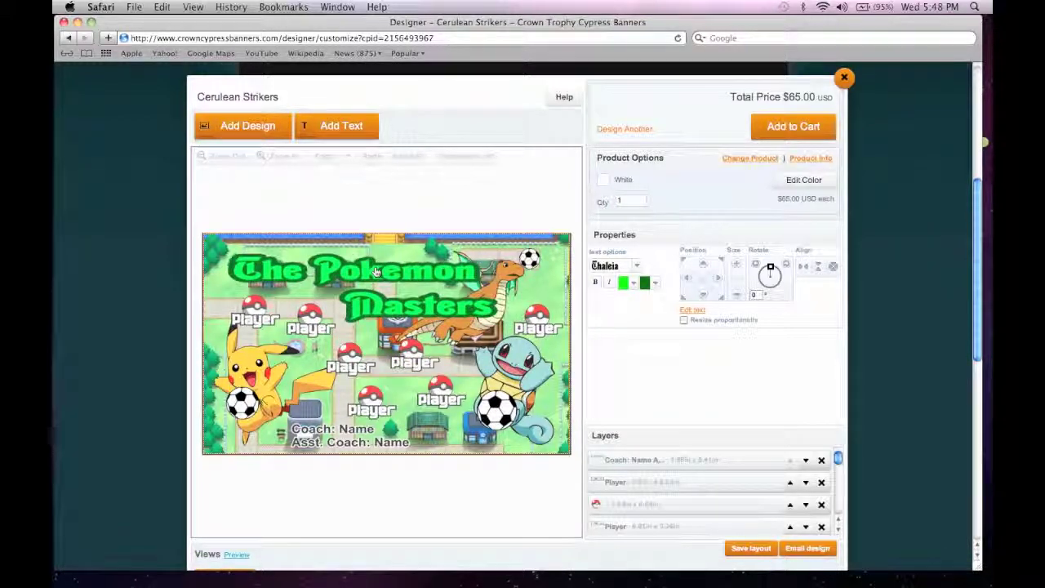
pyautogui.click(832, 268)
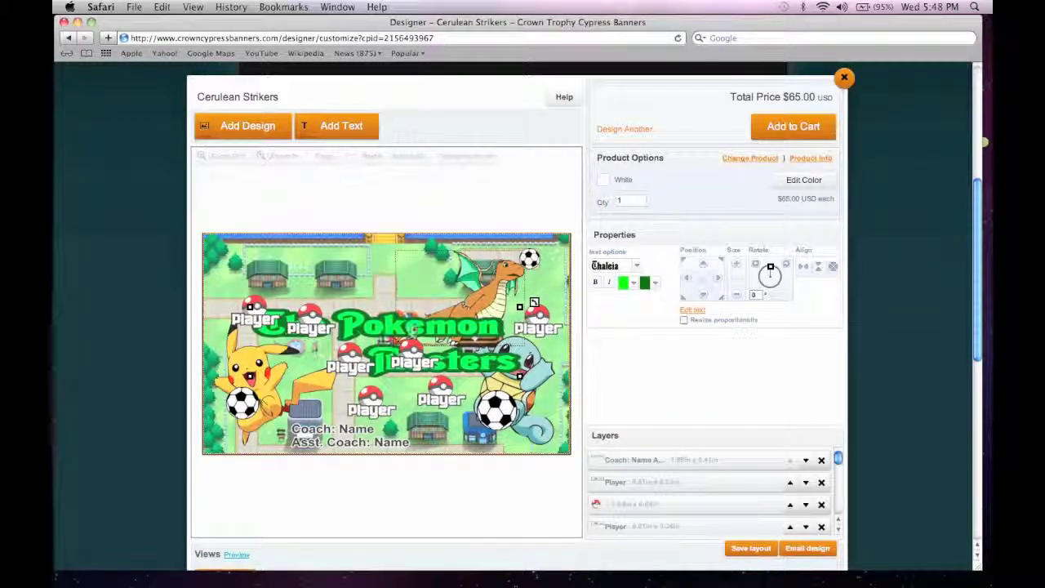
pyautogui.press('super+z')
pyautogui.moveTo(414, 285); pyautogui.dragTo(399, 271)
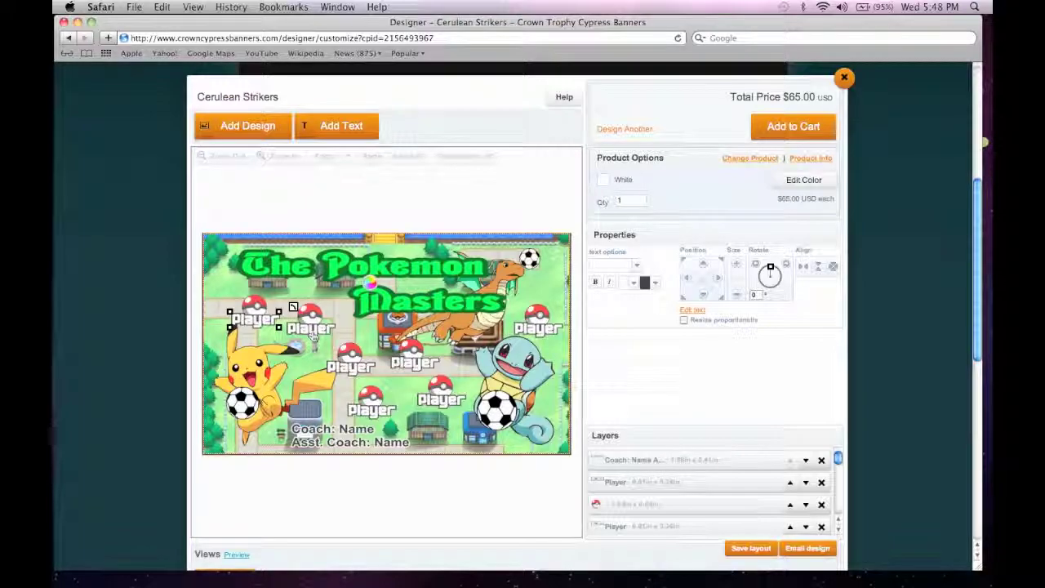
pyautogui.click(337, 369)
pyautogui.click(412, 366)
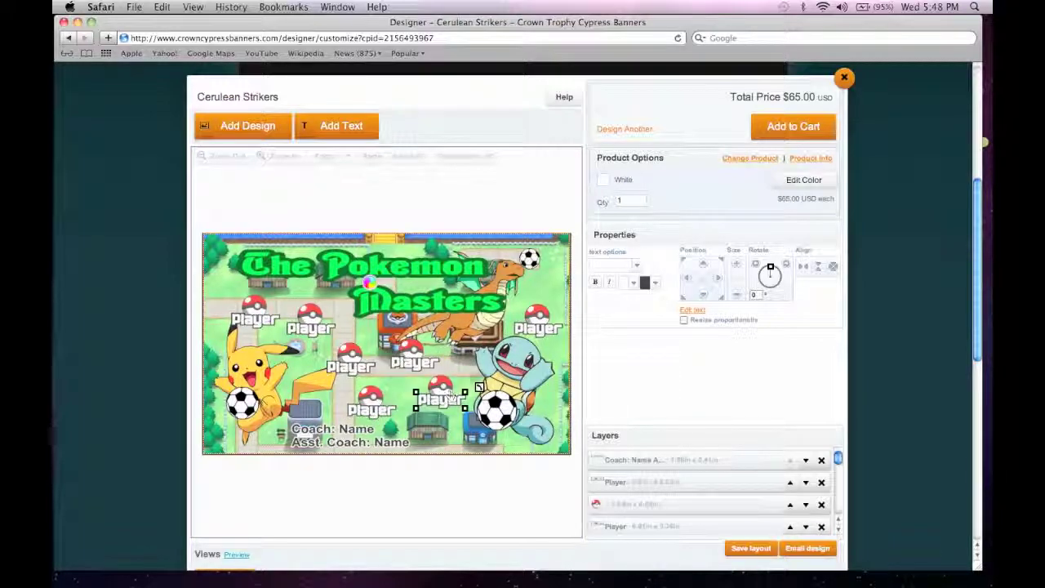
pyautogui.click(539, 335)
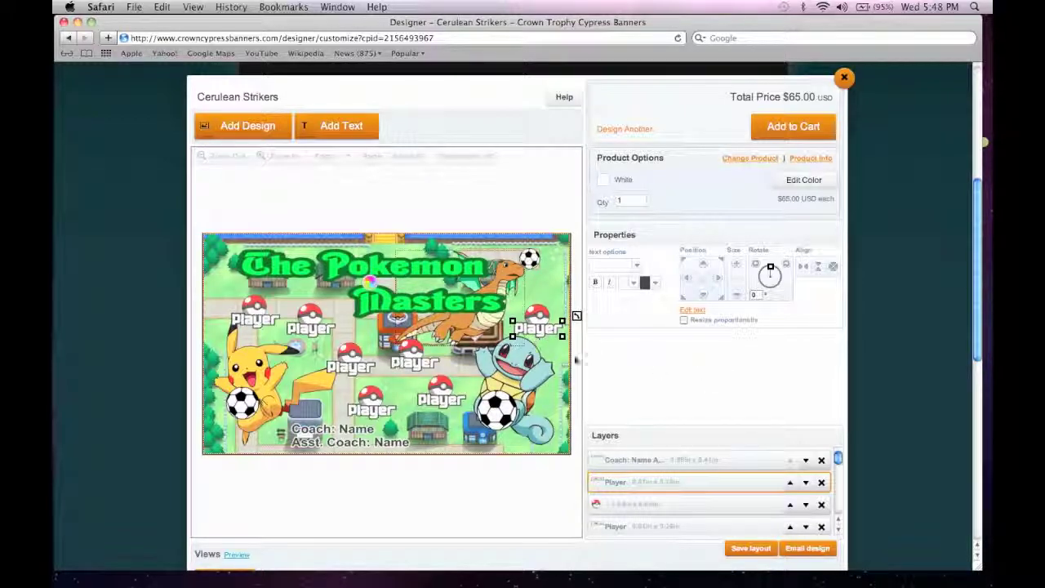
# - Change the font of the Player label just above Pikachu to Arimo
pyautogui.click(255, 319)
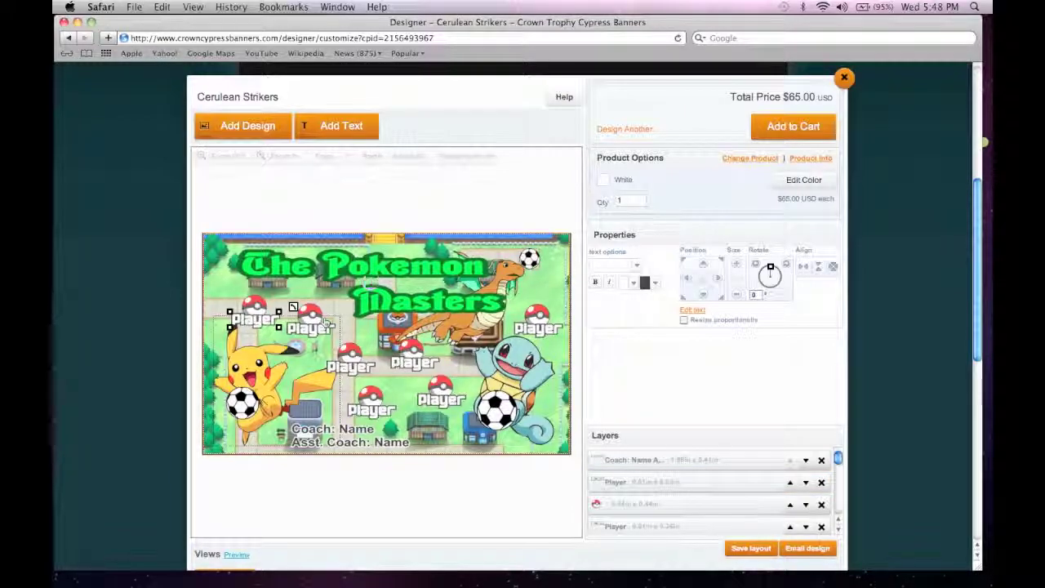
pyautogui.click(636, 266)
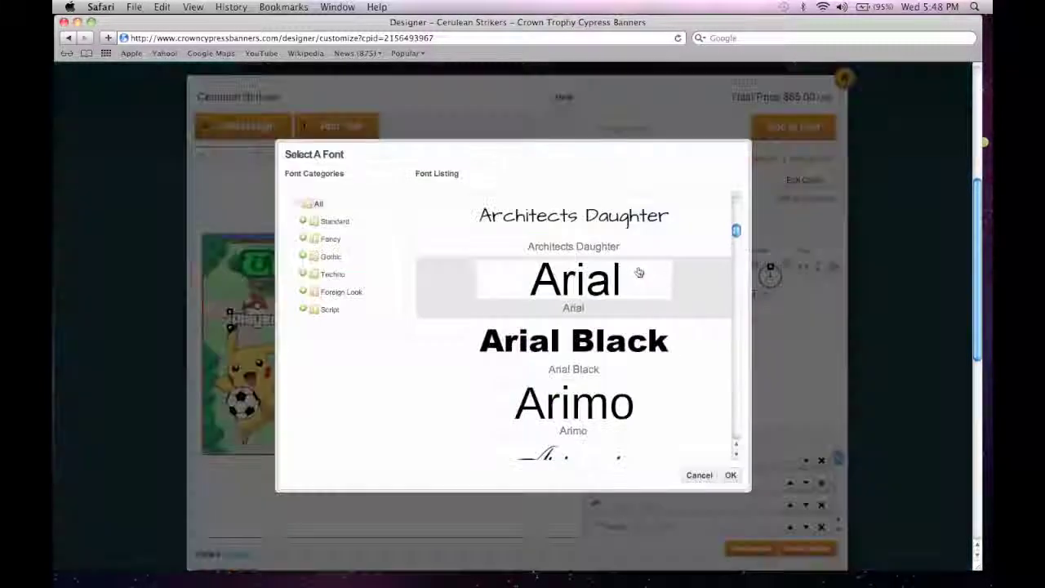
pyautogui.click(594, 417)
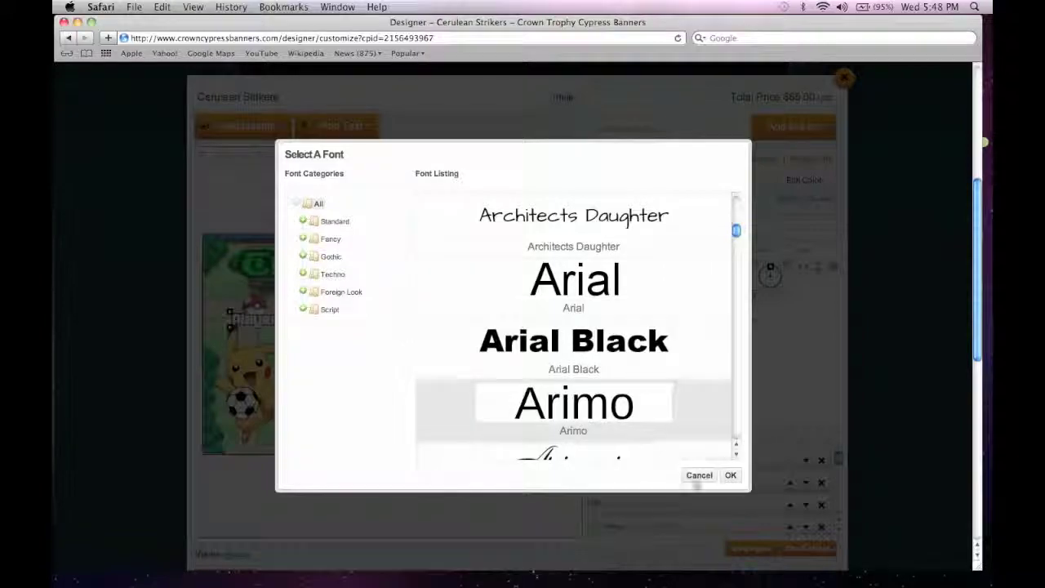
pyautogui.click(729, 474)
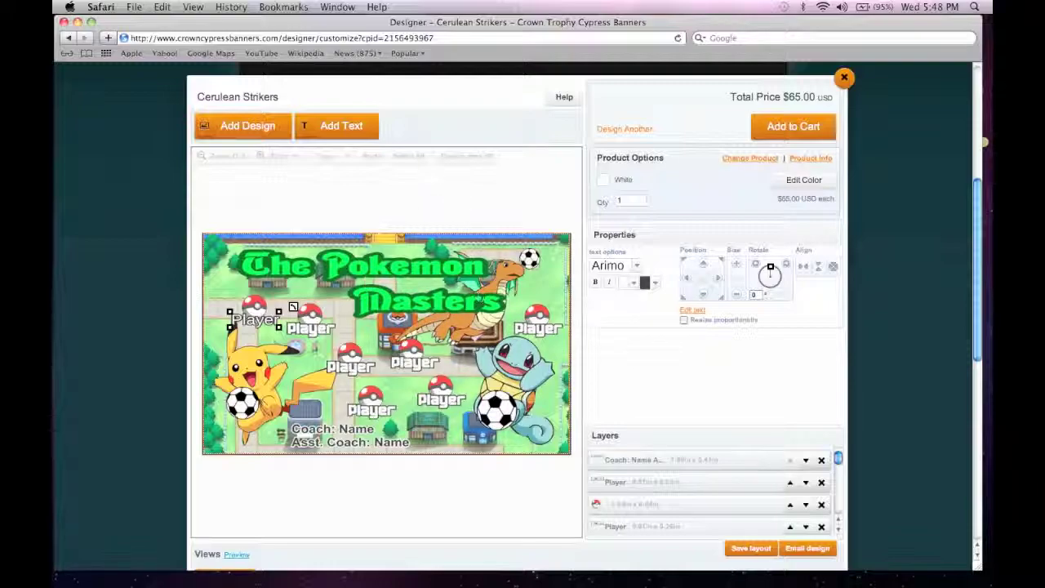
# - Duplicate the Player label at the banner's center and place the copy just below the title
pyautogui.click(316, 333)
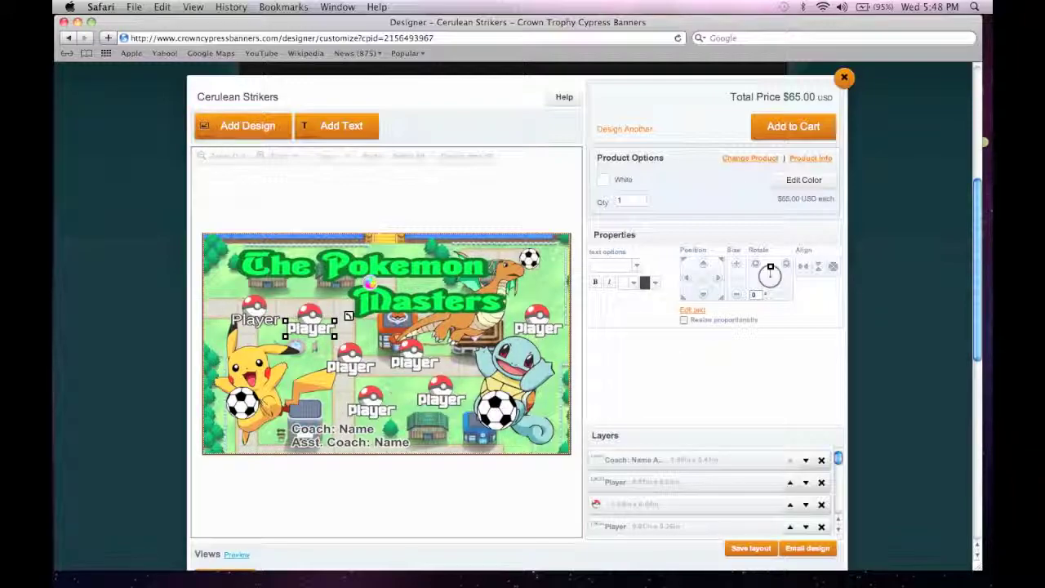
pyautogui.click(423, 363)
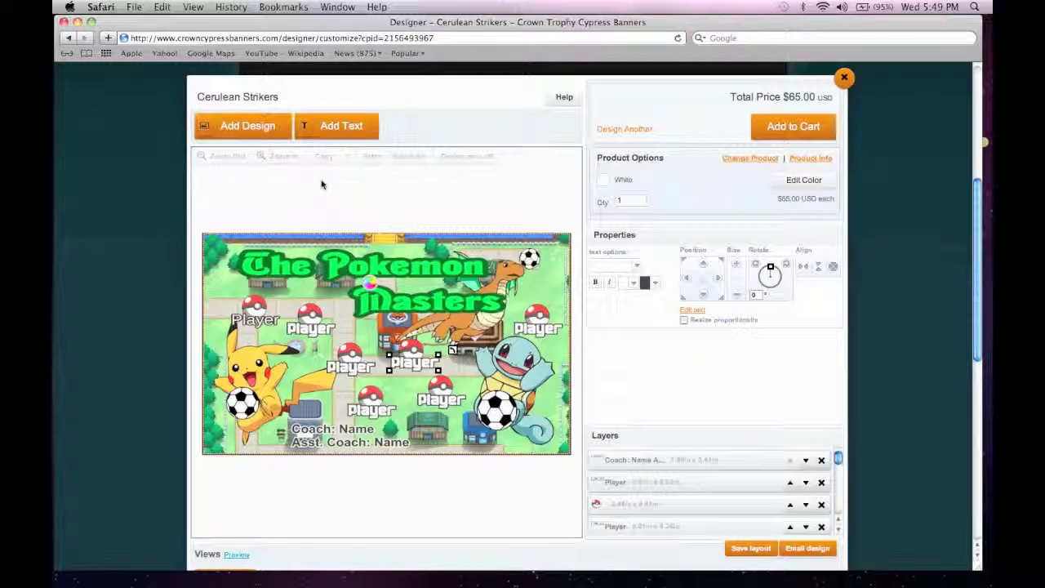
pyautogui.click(372, 156)
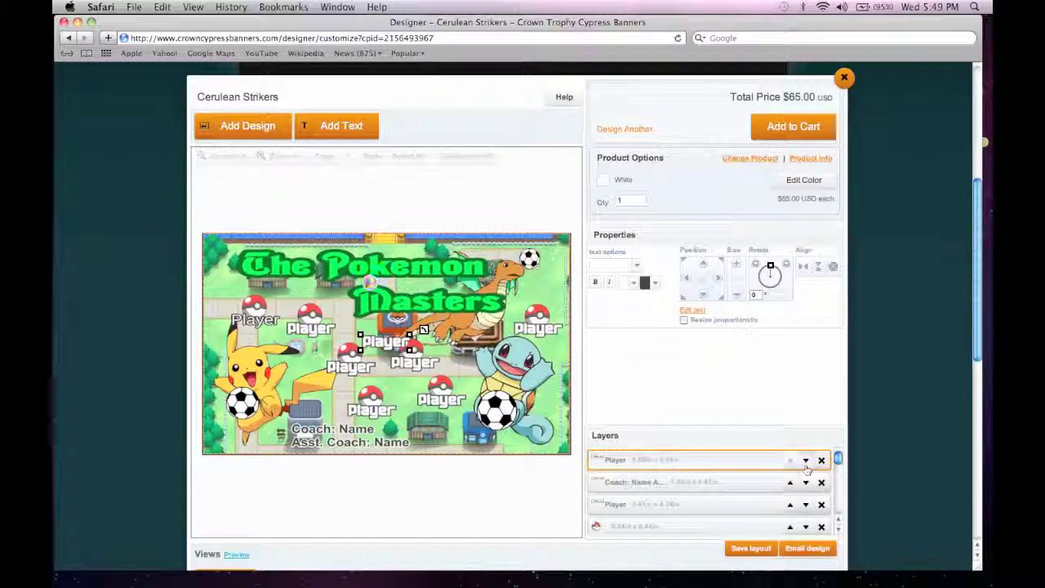
pyautogui.moveTo(375, 326); pyautogui.dragTo(353, 335)
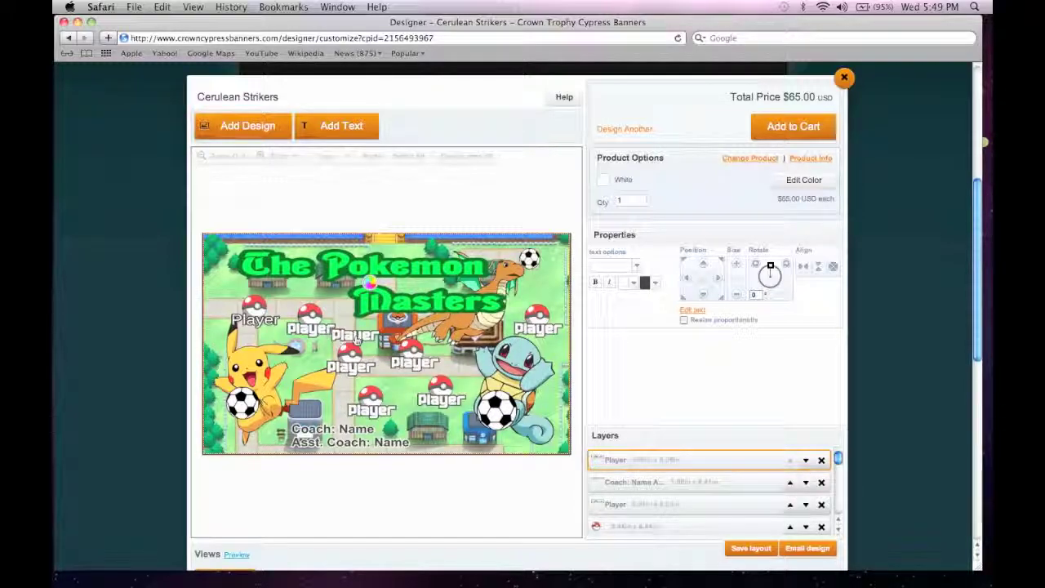
pyautogui.click(372, 335)
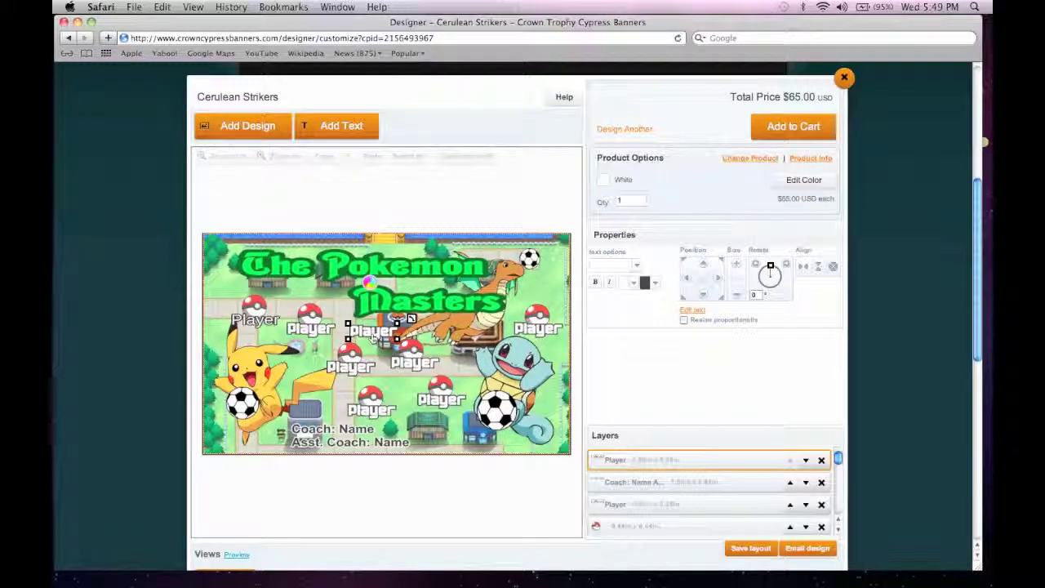
# - Open the duplicated Player label's text for editing, and delete that label from the banner
pyautogui.click(691, 312)
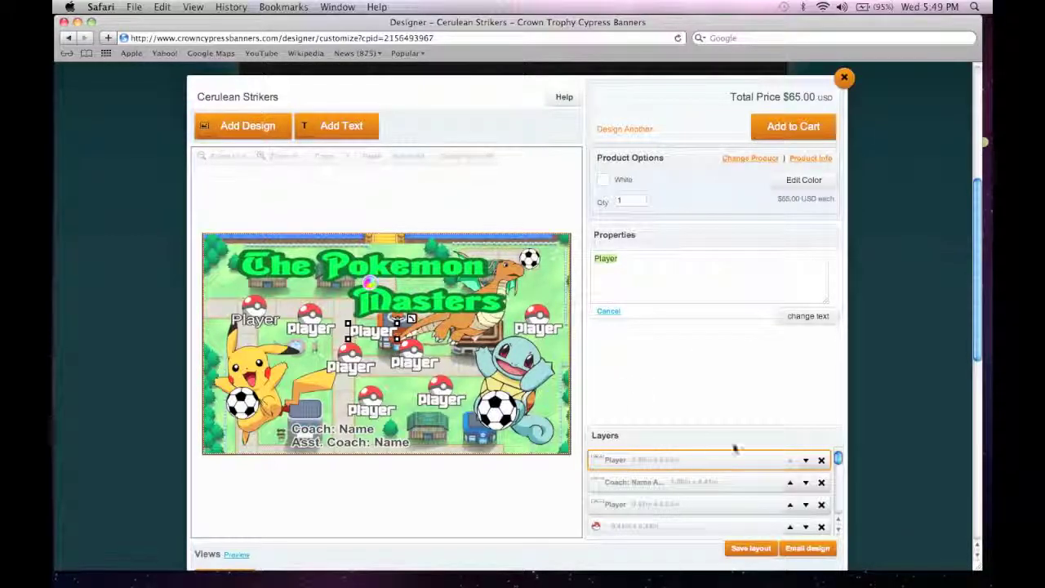
pyautogui.click(821, 459)
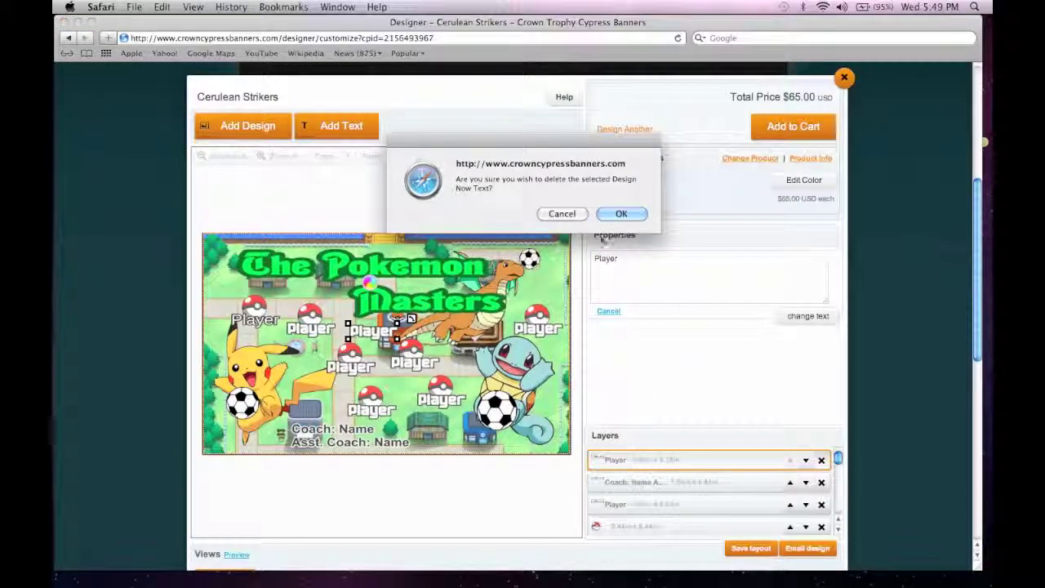
pyautogui.click(643, 212)
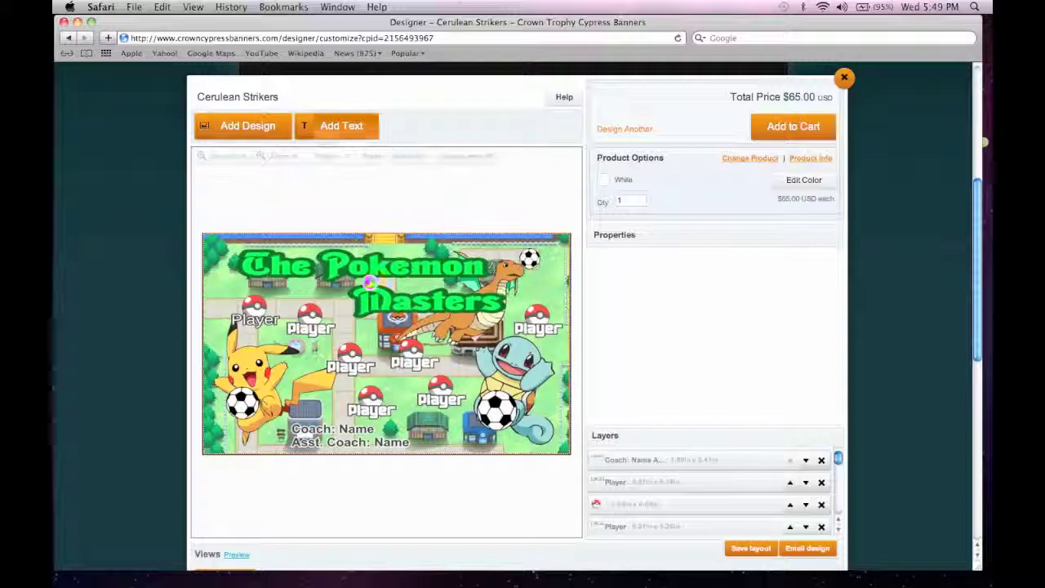
# - Add a Design Now Text reading "Test" and shrink it to roughly two-thirds of the banner's width
pyautogui.click(341, 127)
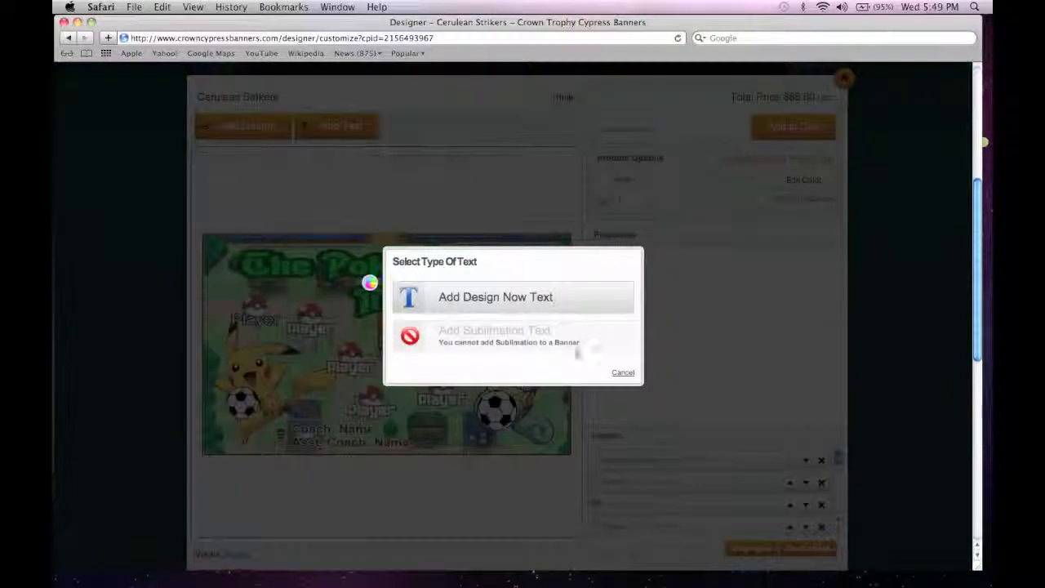
pyautogui.click(439, 297)
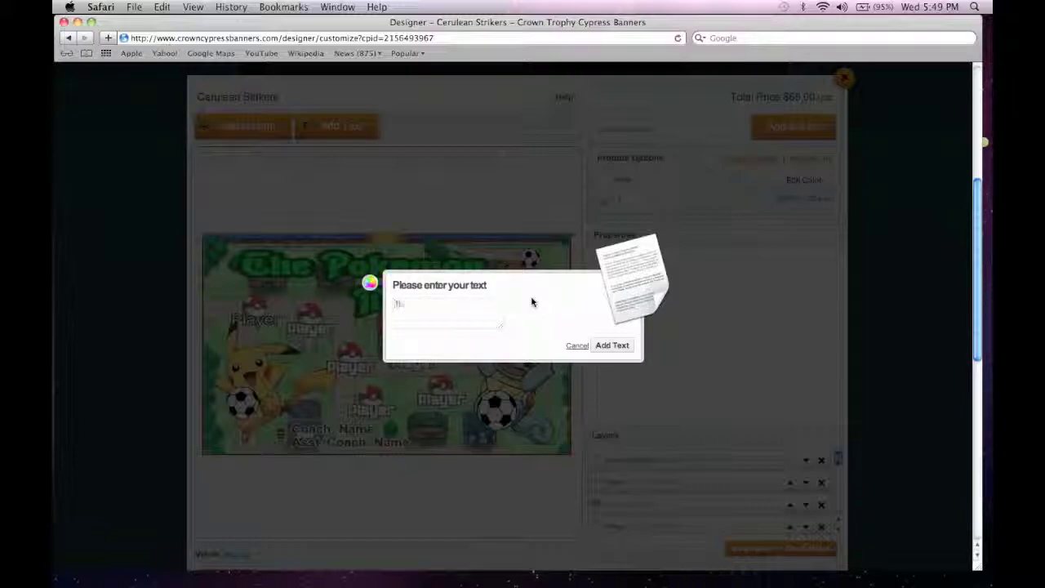
pyautogui.click(610, 347)
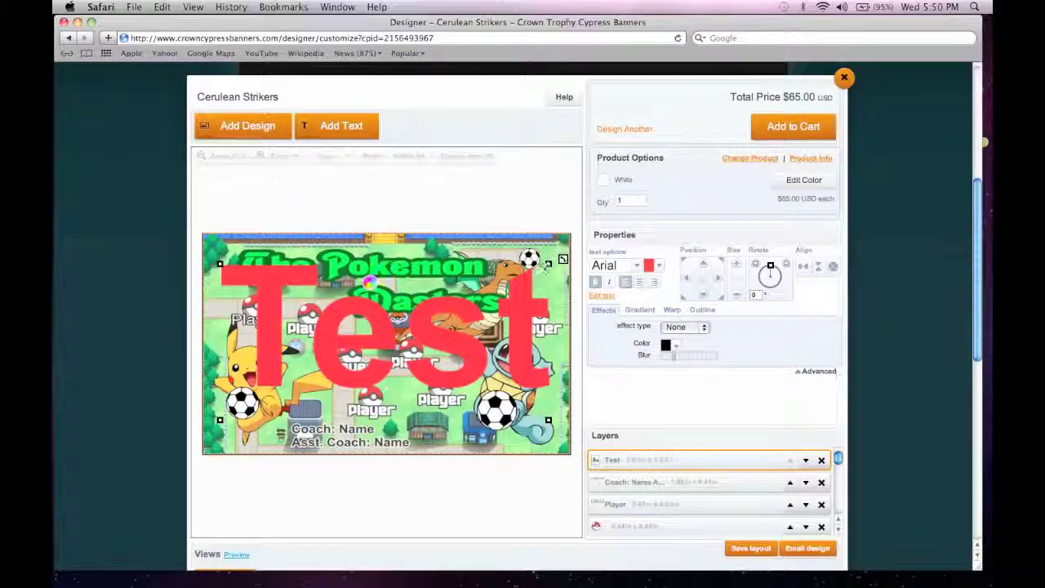
pyautogui.moveTo(563, 260); pyautogui.dragTo(423, 376)
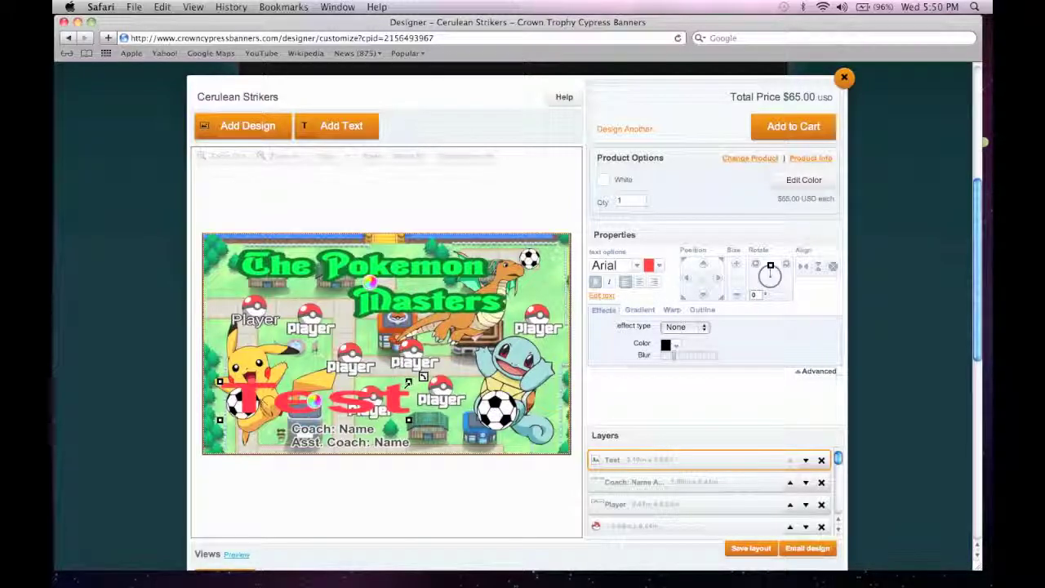
pyautogui.moveTo(408, 381); pyautogui.dragTo(443, 334)
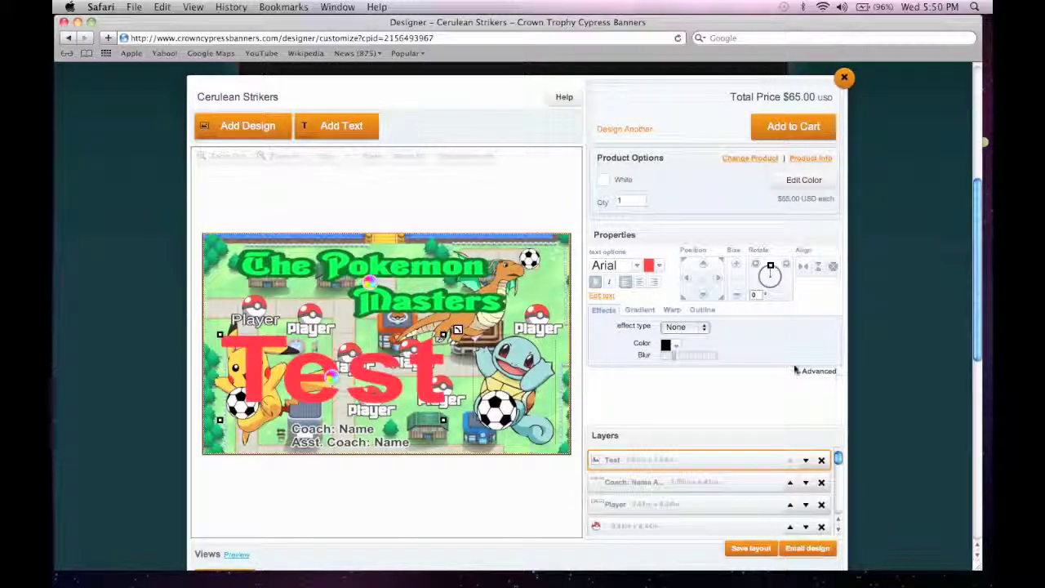
# - Review the gradient, warp and effect options for the Test text and give it a thick black outline
pyautogui.click(638, 310)
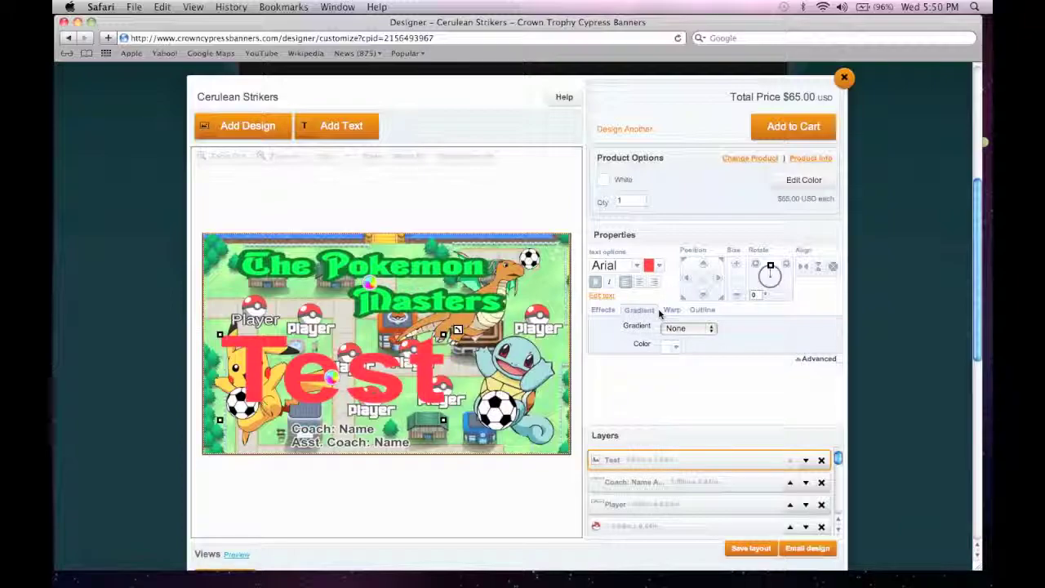
pyautogui.click(671, 311)
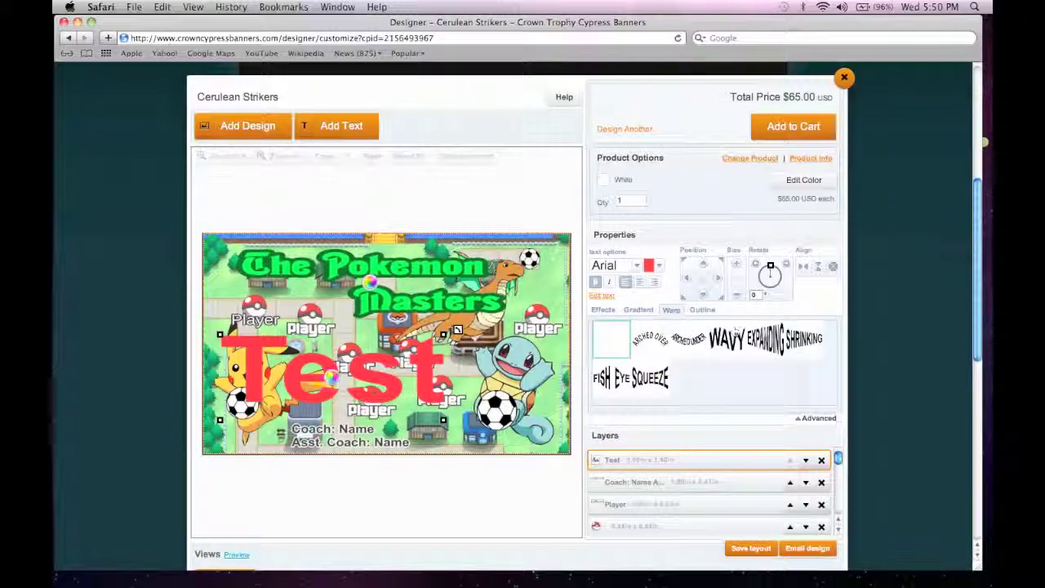
pyautogui.click(605, 311)
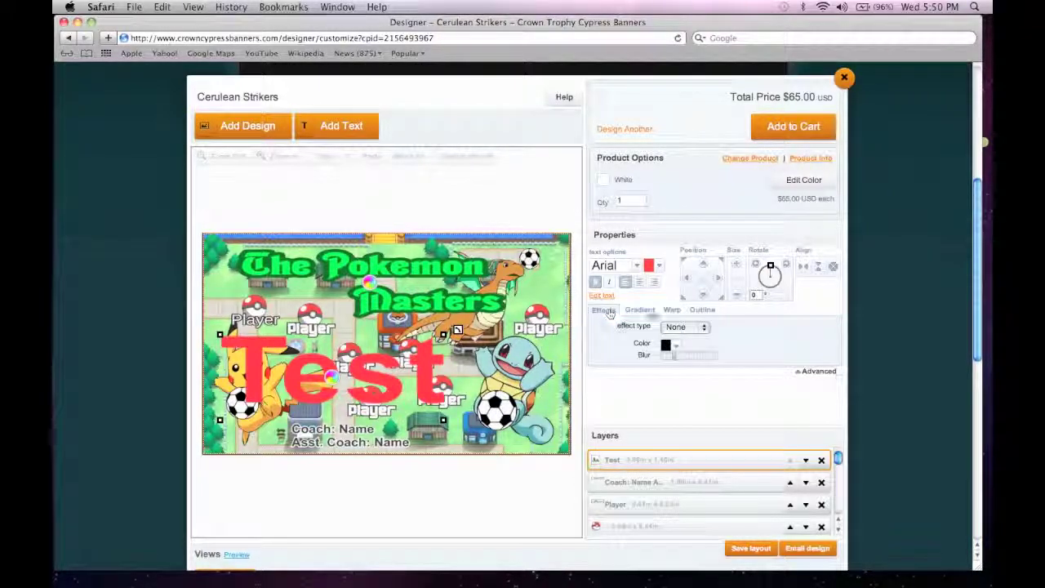
pyautogui.click(705, 312)
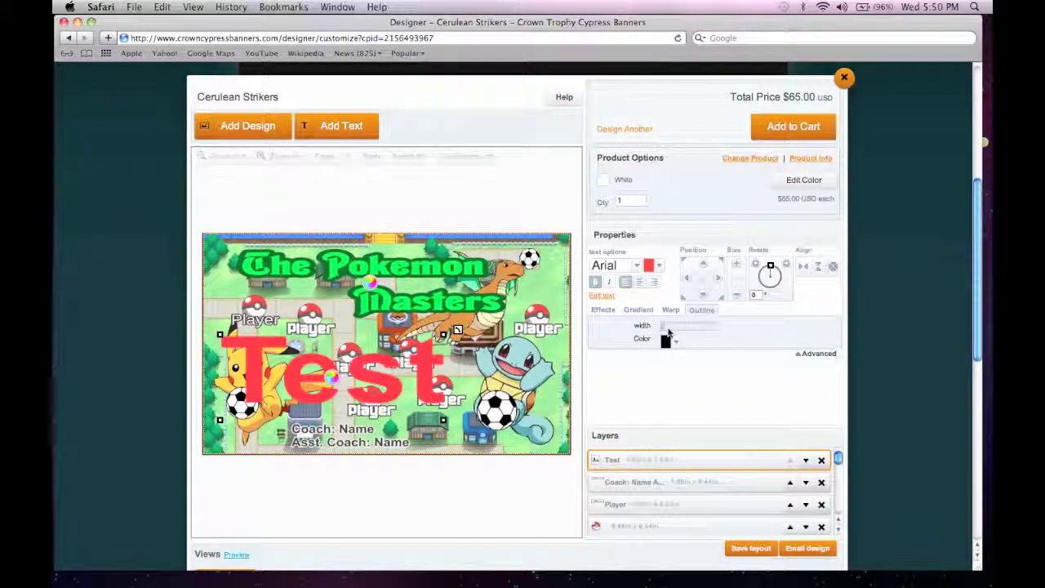
pyautogui.moveTo(661, 326); pyautogui.dragTo(676, 325)
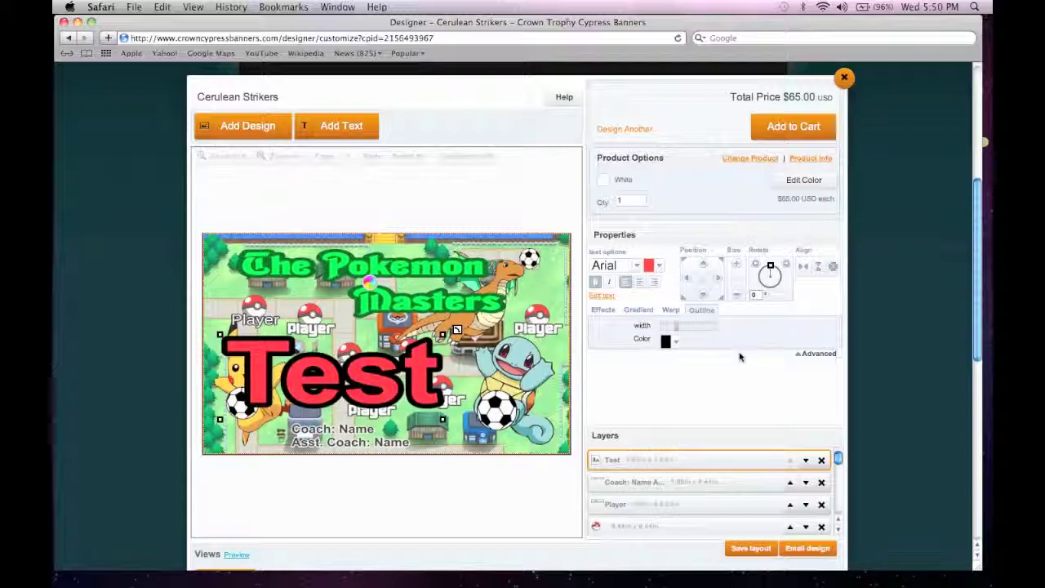
# - Move the Test text up toward the banner's center, and delete it from the banner
pyautogui.moveTo(413, 344); pyautogui.dragTo(433, 333)
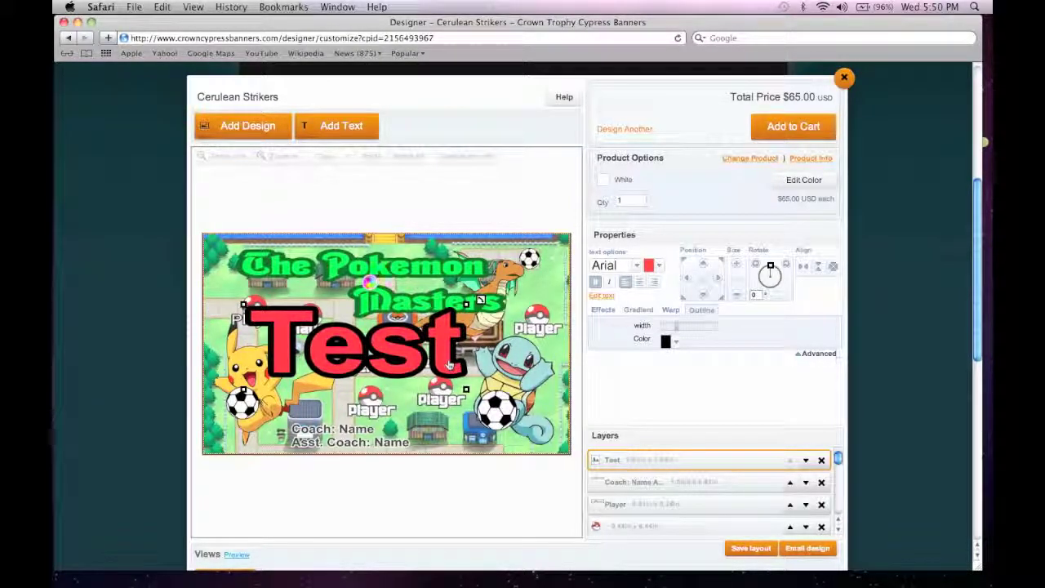
pyautogui.click(821, 460)
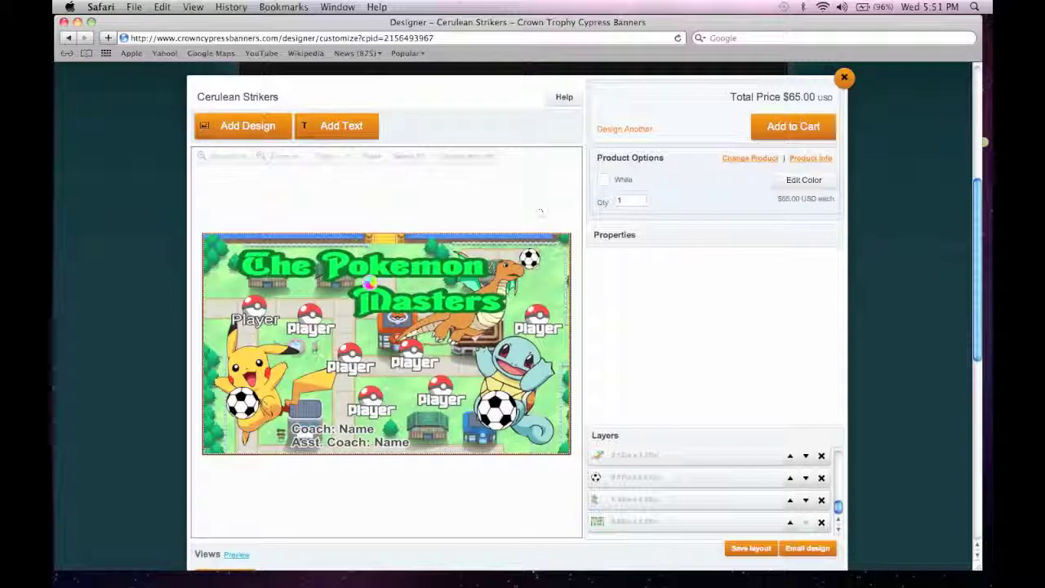
# - Raise the orange dragon image one layer so that it sits in front of the title
pyautogui.click(461, 272)
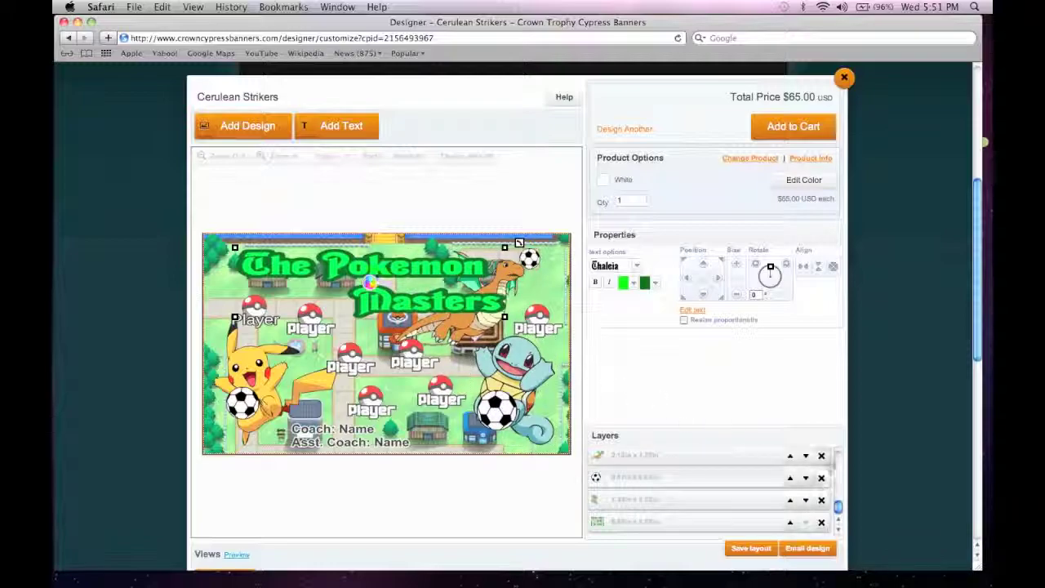
pyautogui.moveTo(839, 522); pyautogui.dragTo(838, 515)
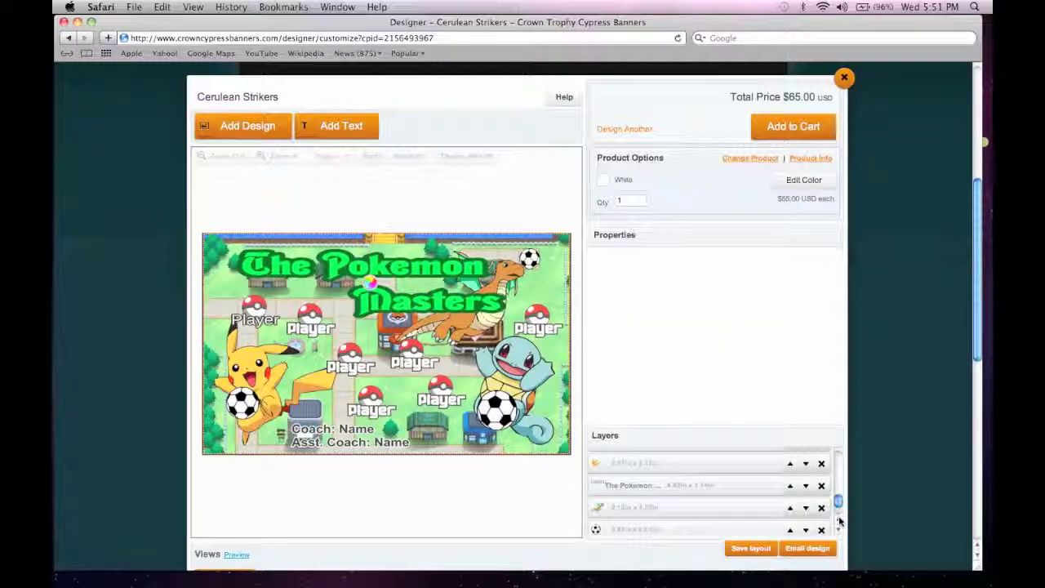
pyautogui.click(676, 512)
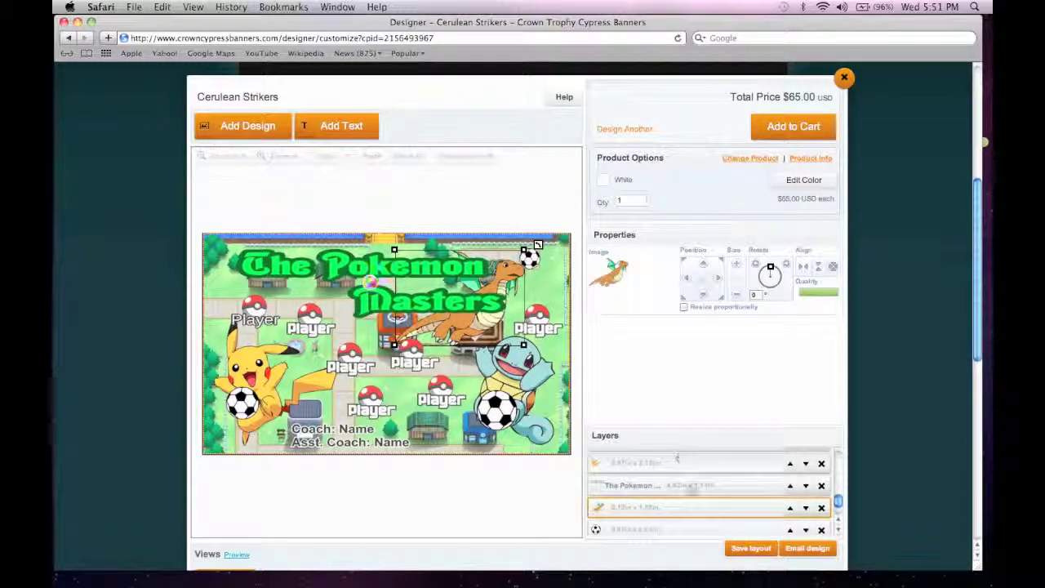
pyautogui.click(790, 509)
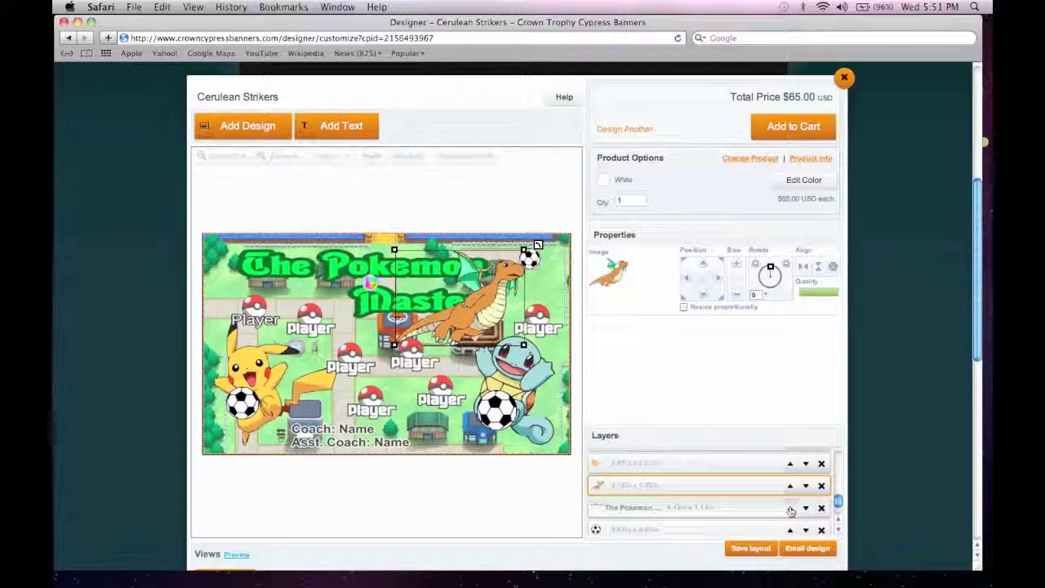
pyautogui.click(645, 500)
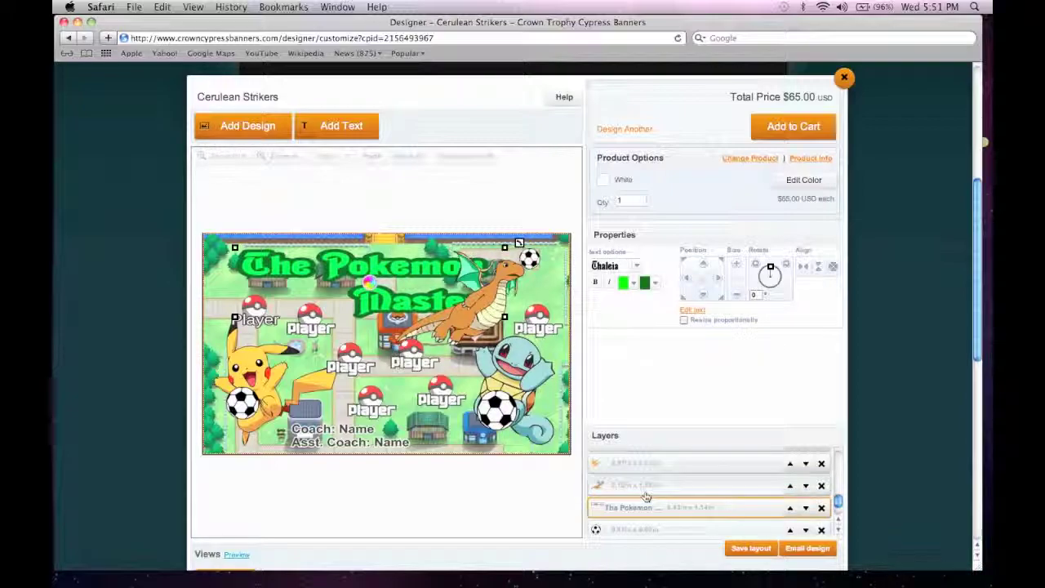
pyautogui.click(644, 493)
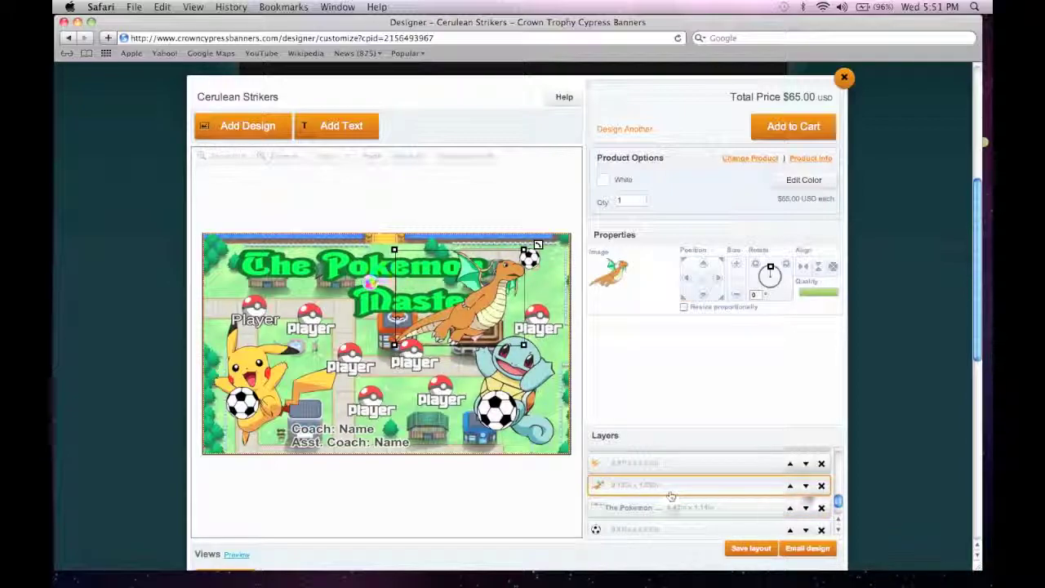
# - Compare the orange dragon image in front of and behind the title, and leave it one layer behind the title
pyautogui.click(806, 488)
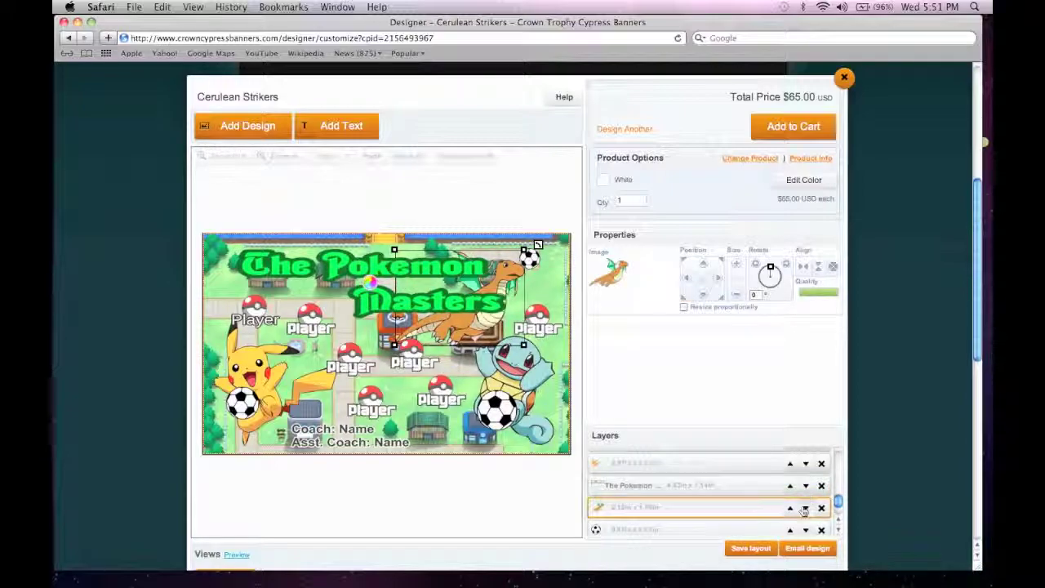
pyautogui.click(791, 509)
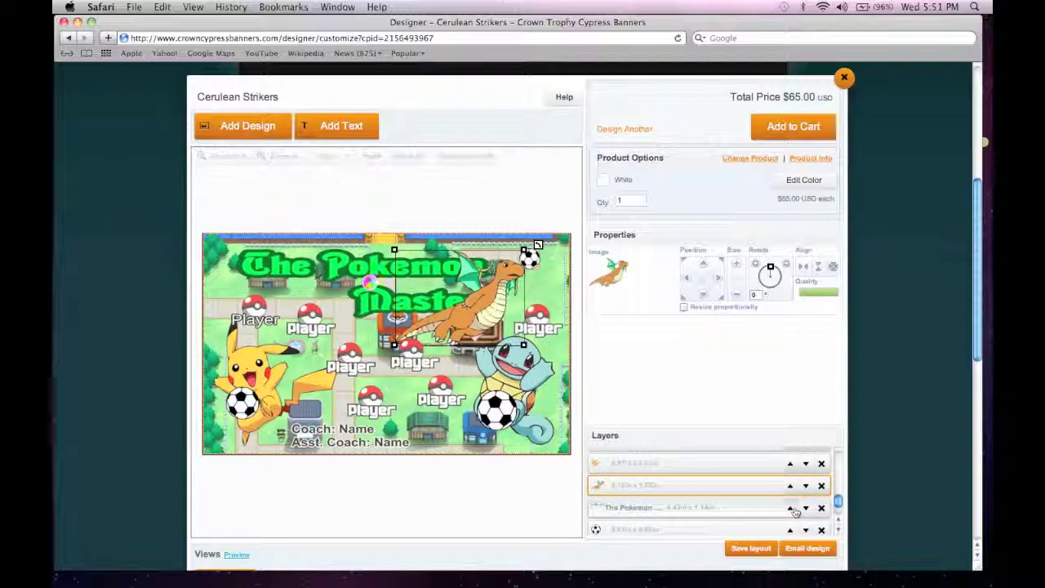
pyautogui.click(791, 509)
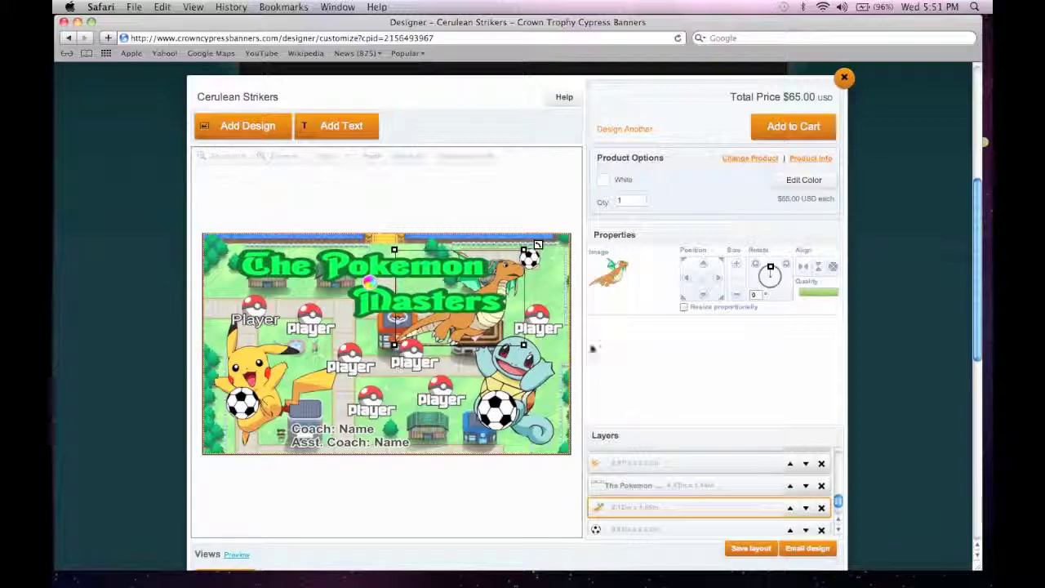
pyautogui.click(538, 330)
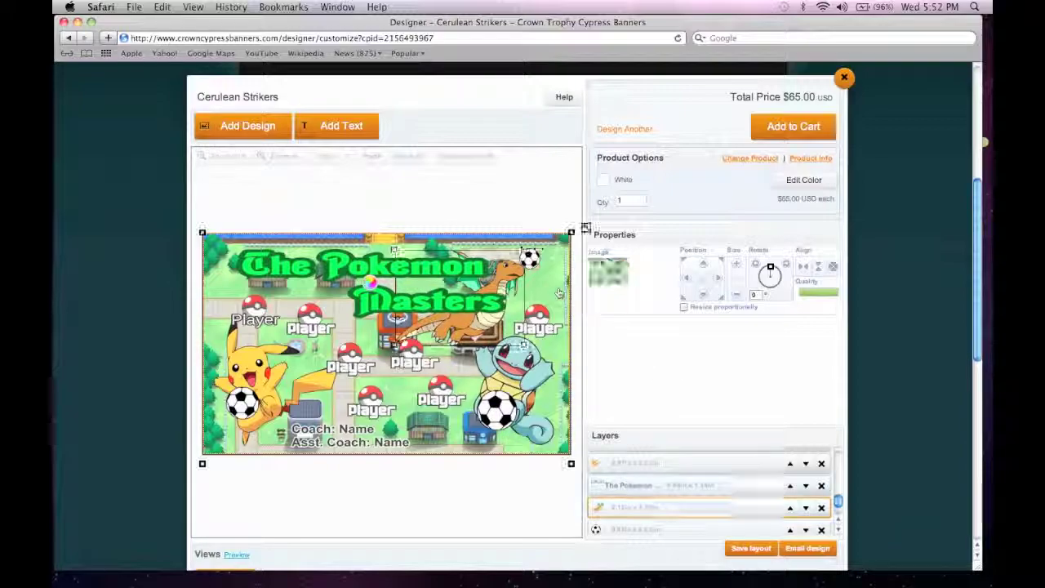
pyautogui.click(539, 329)
pyautogui.click(536, 335)
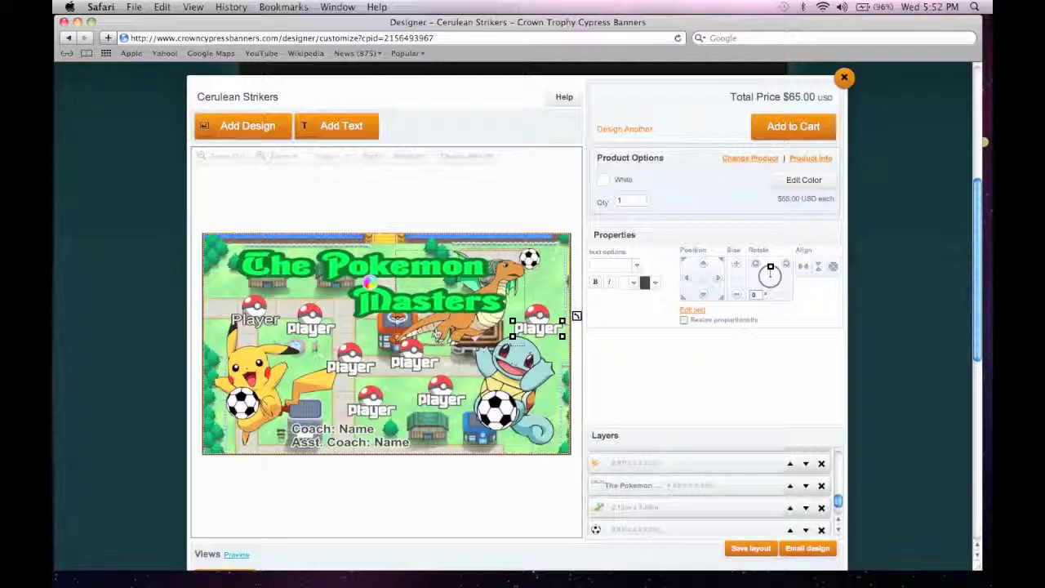
pyautogui.click(436, 269)
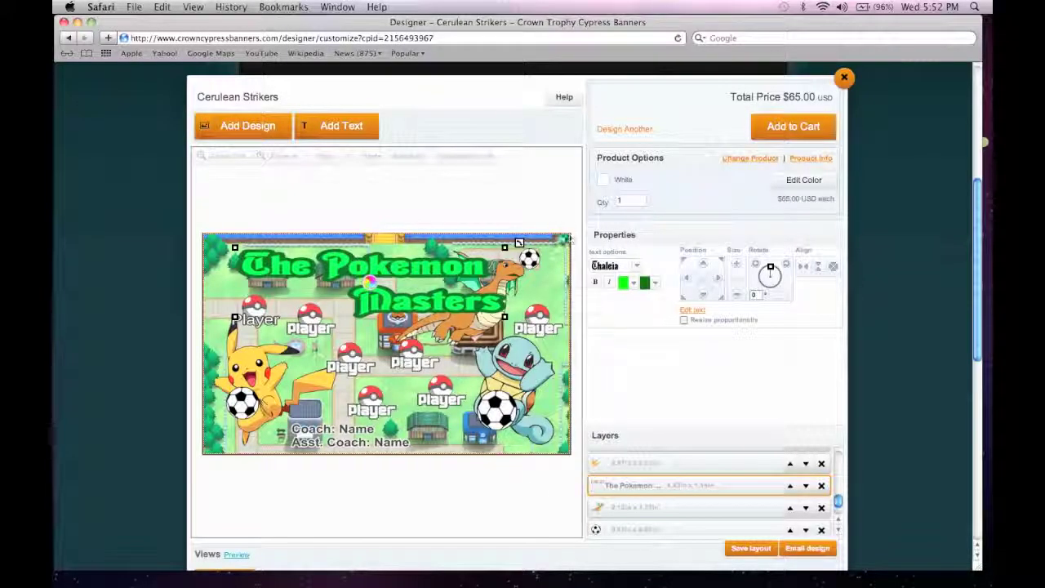
# - Delete the green town map background image from the banner
pyautogui.click(559, 237)
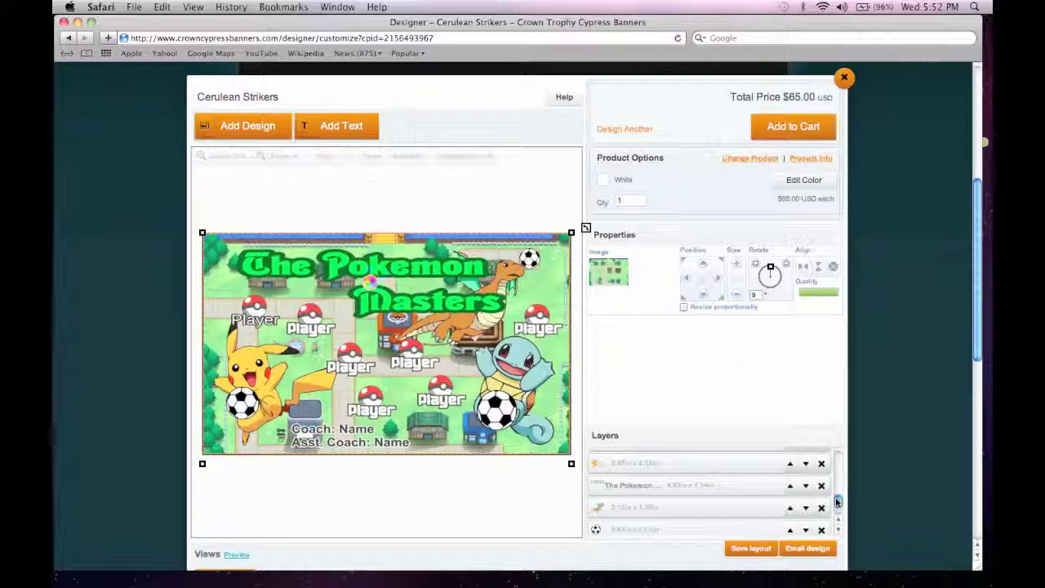
pyautogui.moveTo(836, 501); pyautogui.dragTo(836, 508)
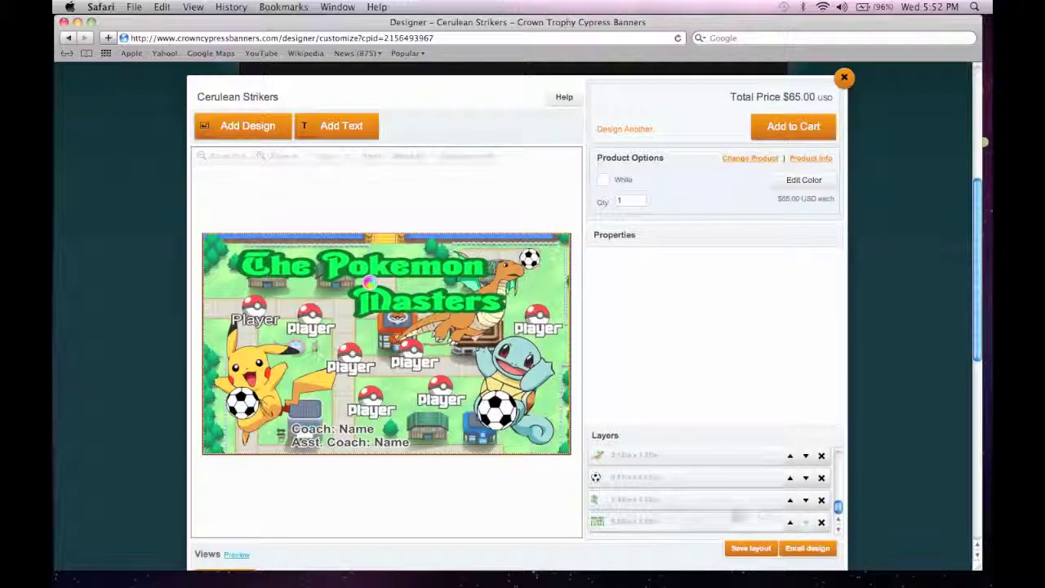
pyautogui.click(676, 526)
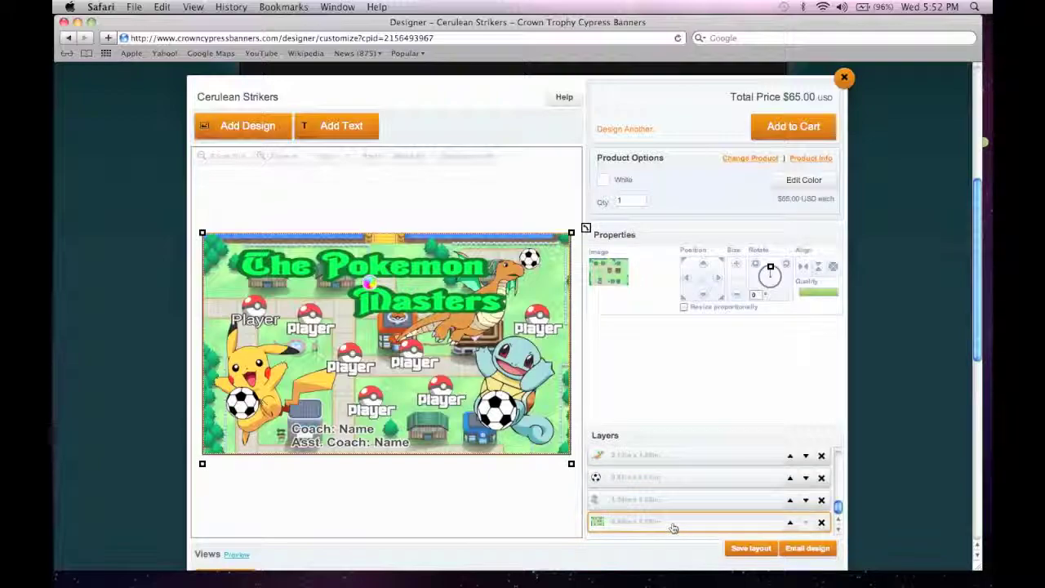
pyautogui.click(822, 523)
pyautogui.click(622, 213)
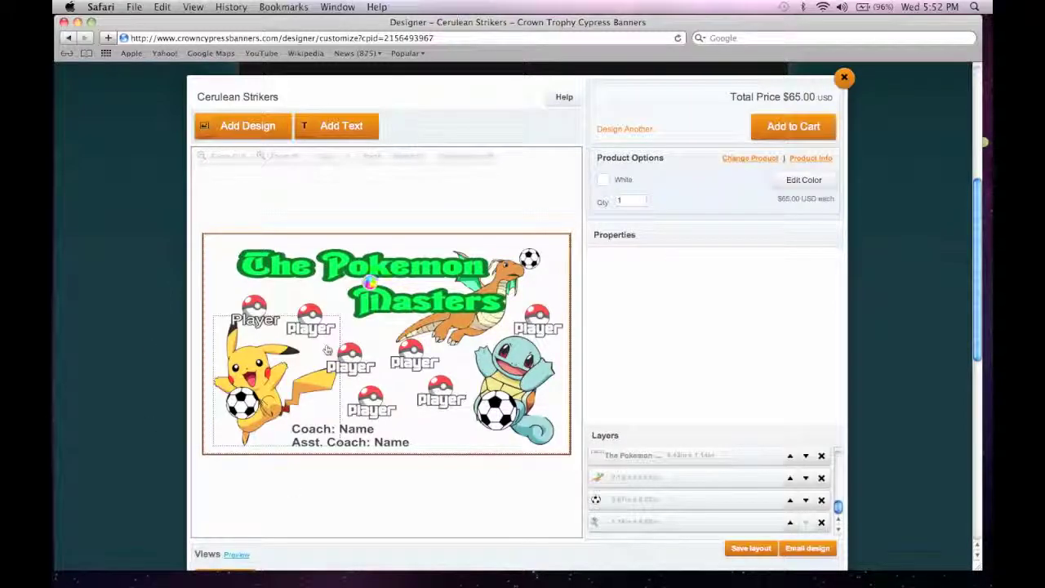
# - Add the blue starfish image from the stock Backgrounds category as a Design Now design
pyautogui.click(247, 125)
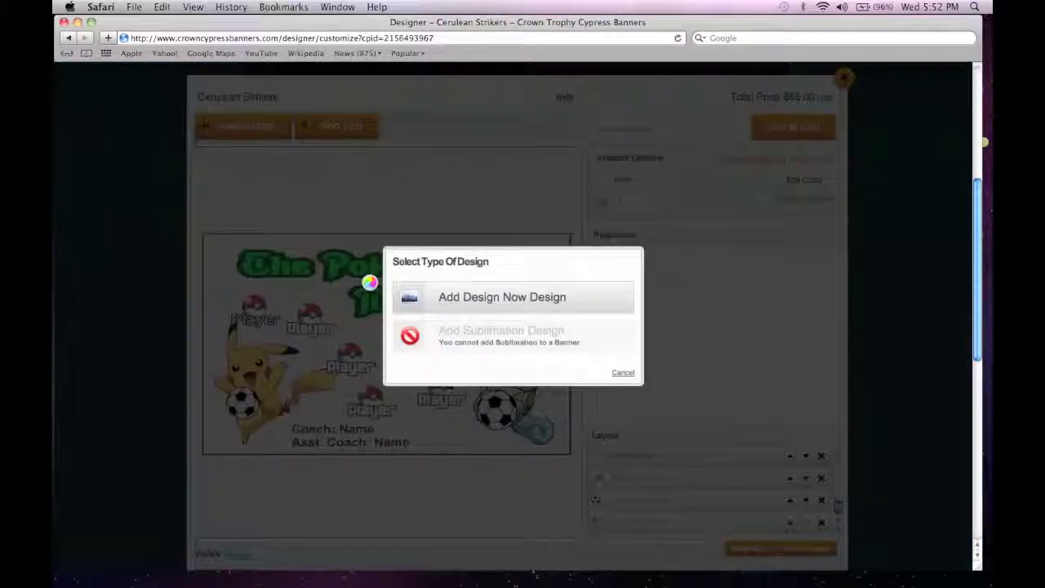
pyautogui.click(422, 300)
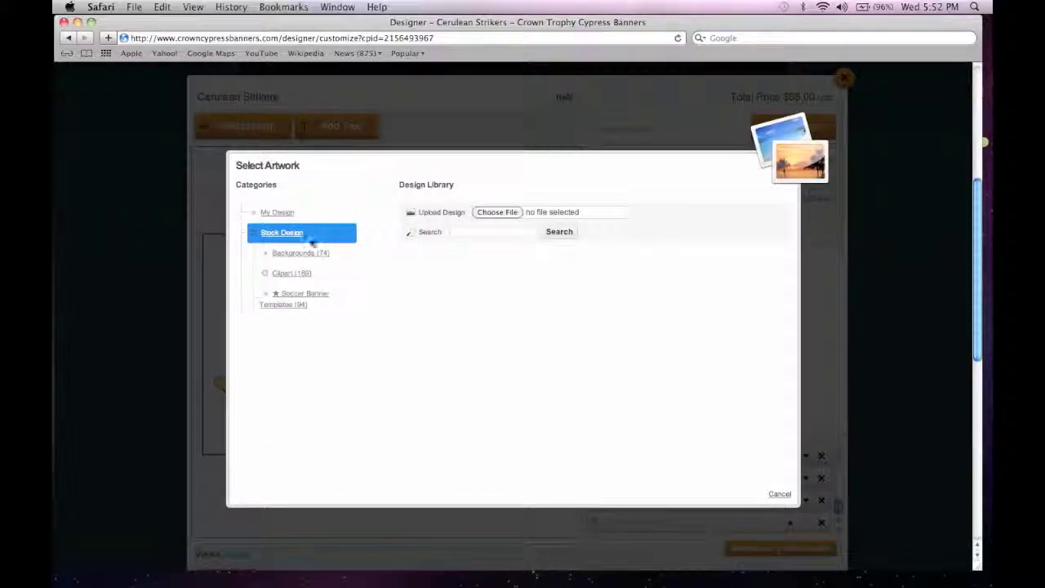
pyautogui.click(296, 254)
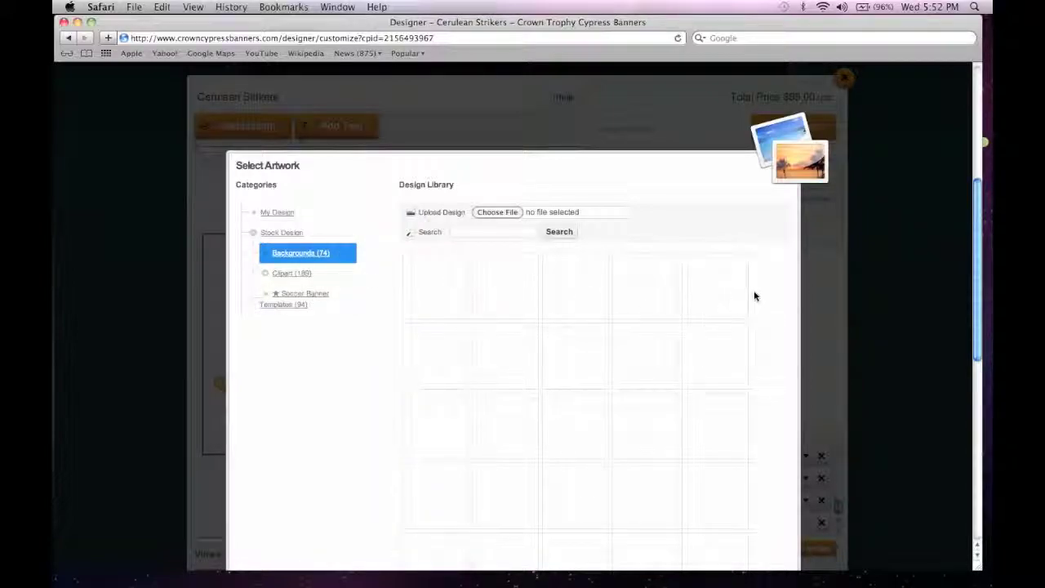
pyautogui.scroll(-2, 751, 302)
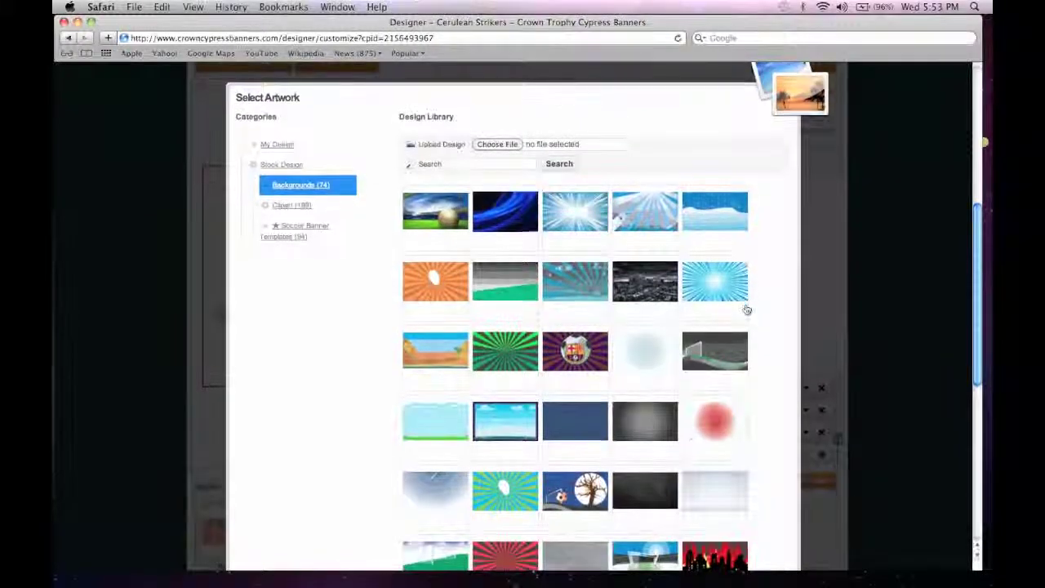
pyautogui.scroll(-8, 750, 311)
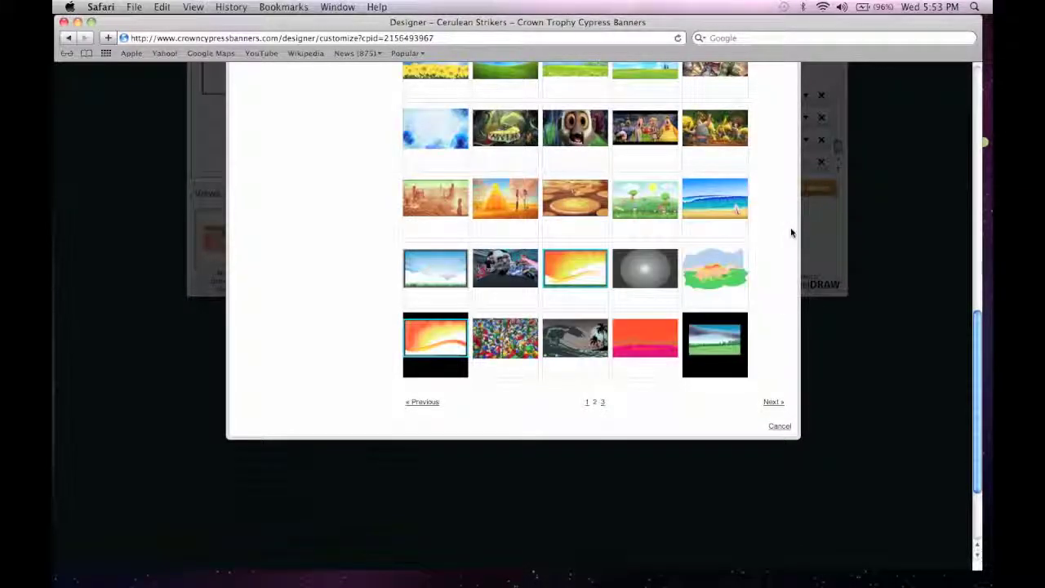
pyautogui.scroll(4, 789, 232)
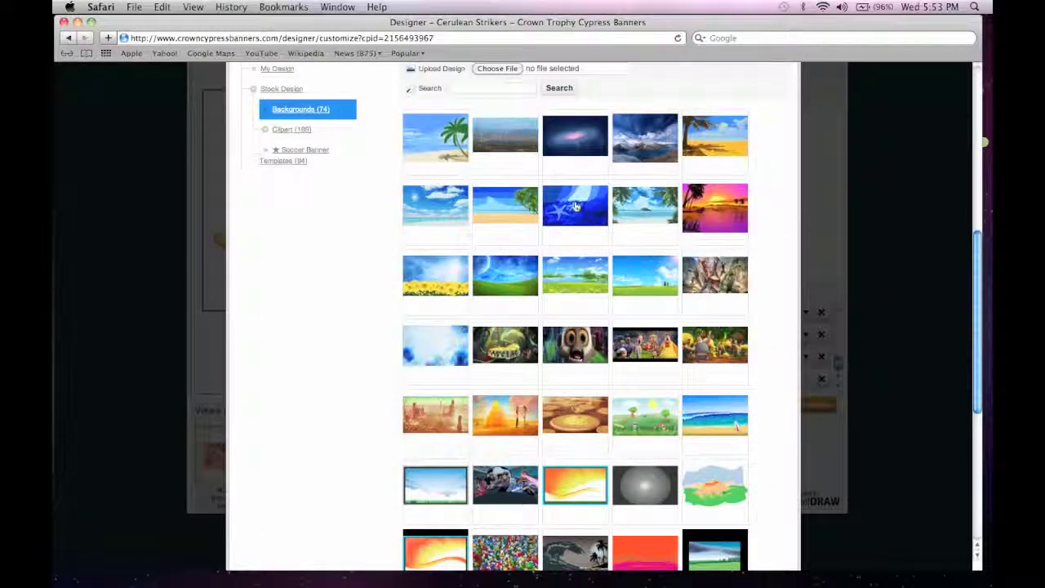
pyautogui.click(575, 206)
pyautogui.click(797, 236)
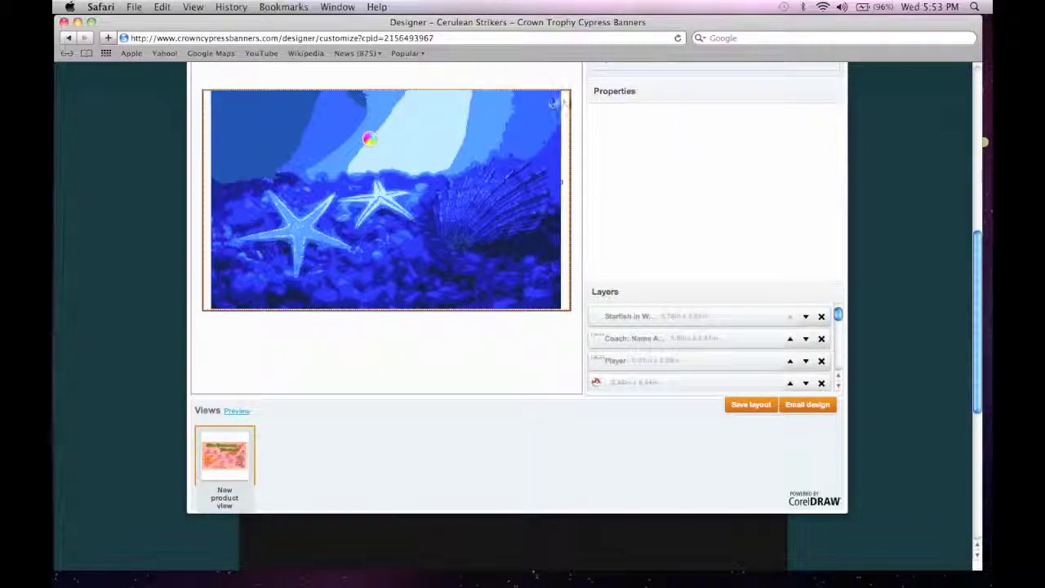
# - Enlarge the starfish image at its corners so that it spans the full width of the banner
pyautogui.click(553, 108)
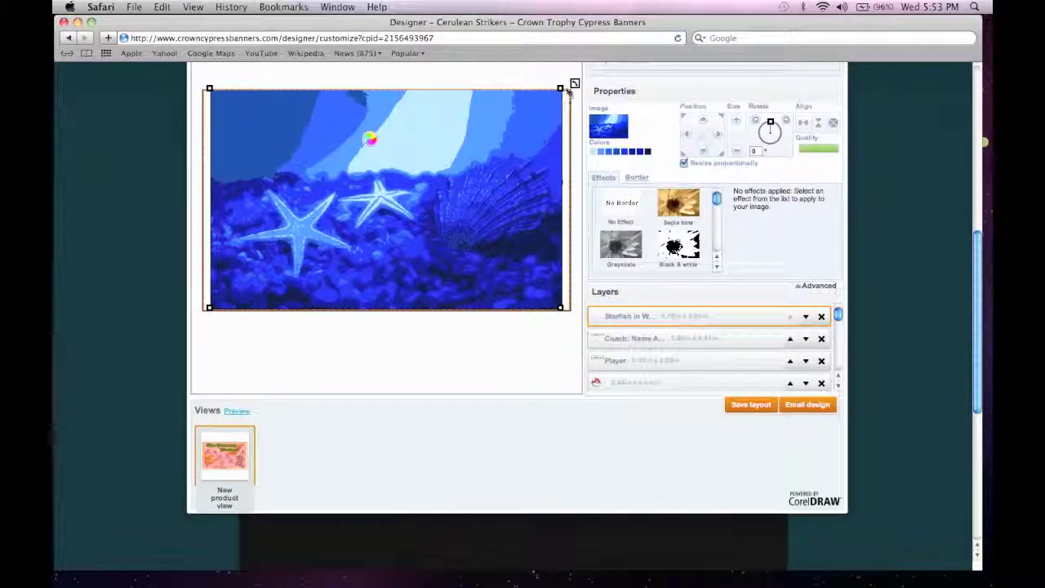
pyautogui.moveTo(563, 94); pyautogui.dragTo(607, 87)
pyautogui.moveTo(211, 307); pyautogui.dragTo(184, 316)
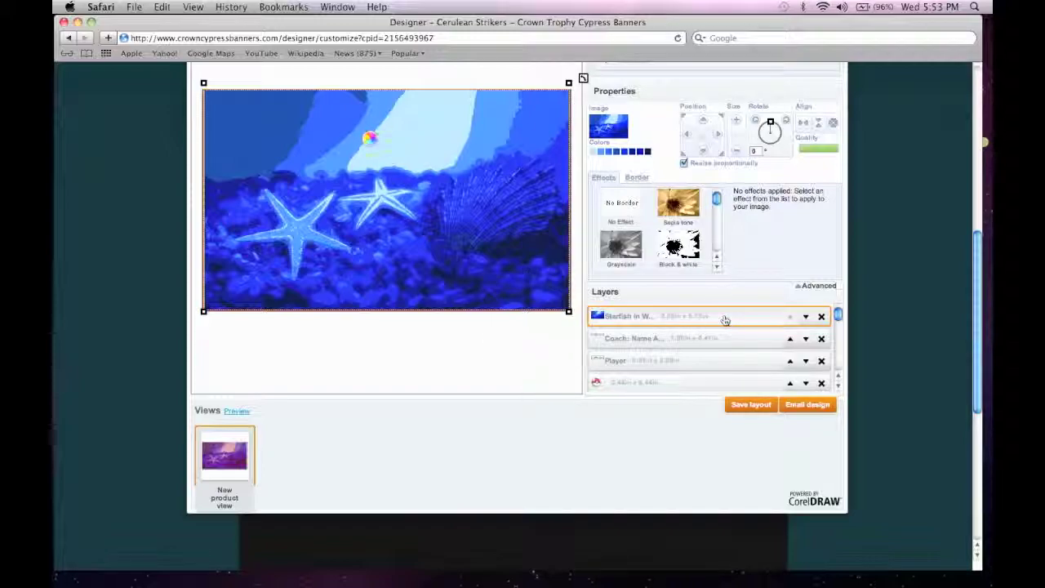
# - Lower the starfish image through the layer order until it sits behind all the other banner elements
pyautogui.click(805, 315)
pyautogui.click(805, 337)
pyautogui.click(805, 360)
pyautogui.click(805, 382)
pyautogui.click(839, 387)
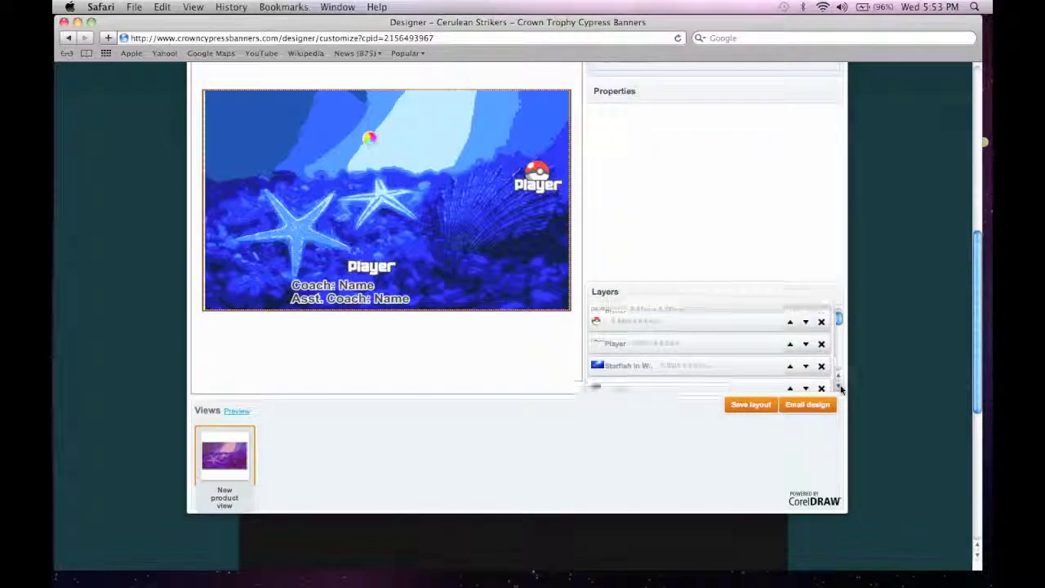
pyautogui.click(805, 327)
pyautogui.click(804, 347)
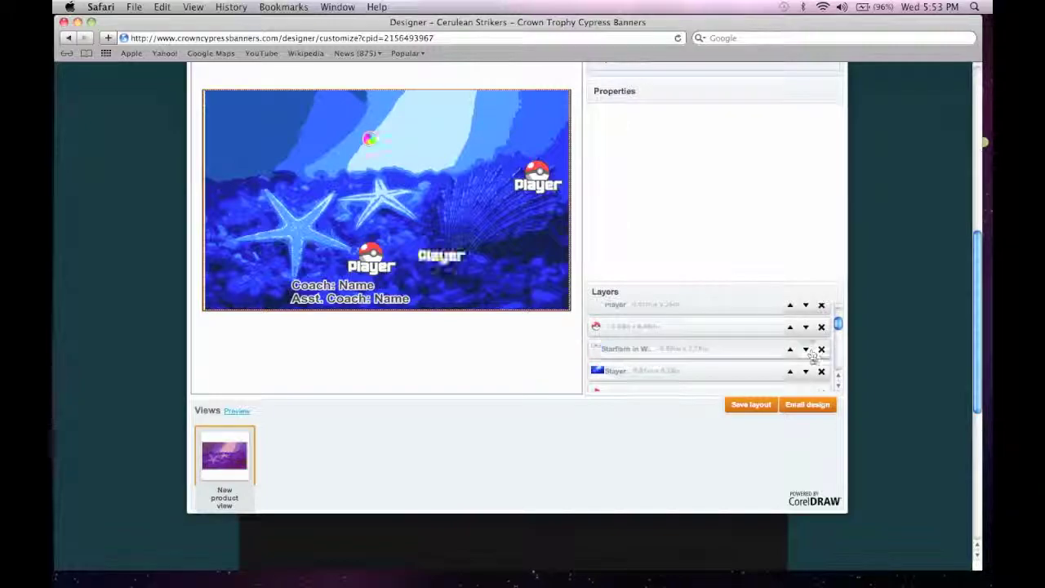
pyautogui.click(805, 349)
pyautogui.click(839, 387)
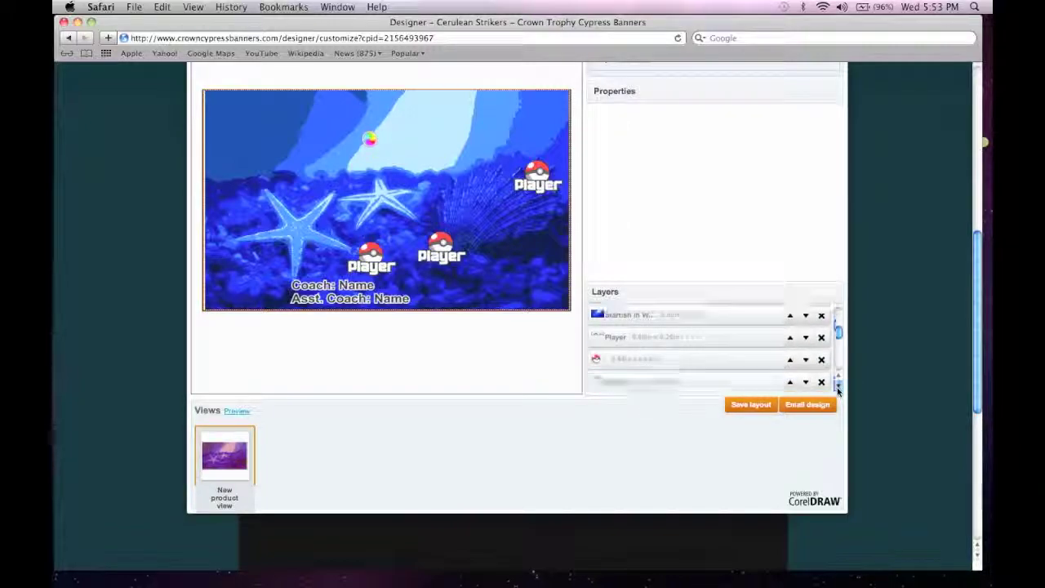
pyautogui.click(805, 315)
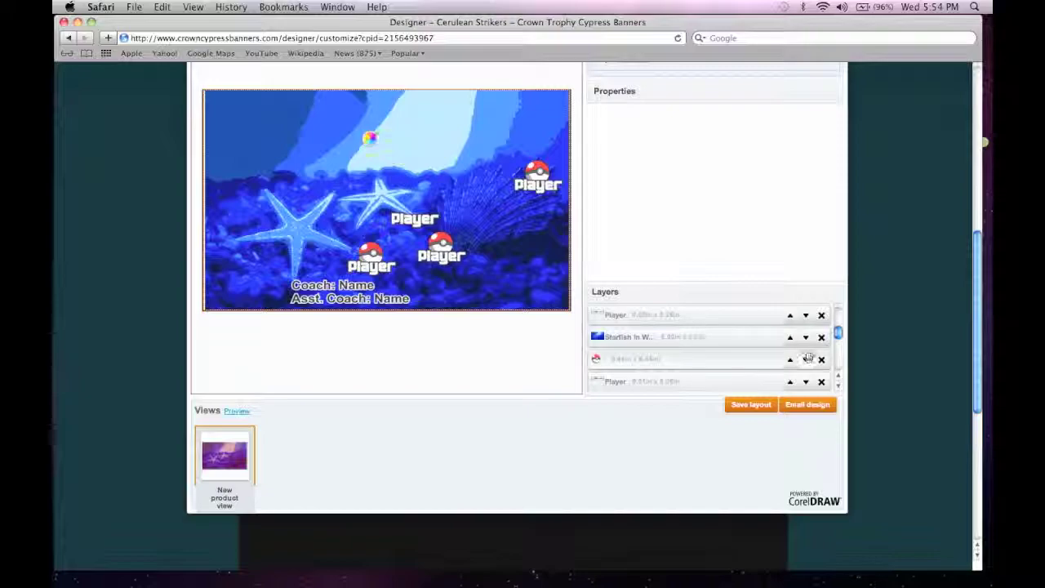
pyautogui.click(805, 337)
pyautogui.click(805, 360)
pyautogui.click(805, 381)
pyautogui.click(839, 384)
pyautogui.click(838, 384)
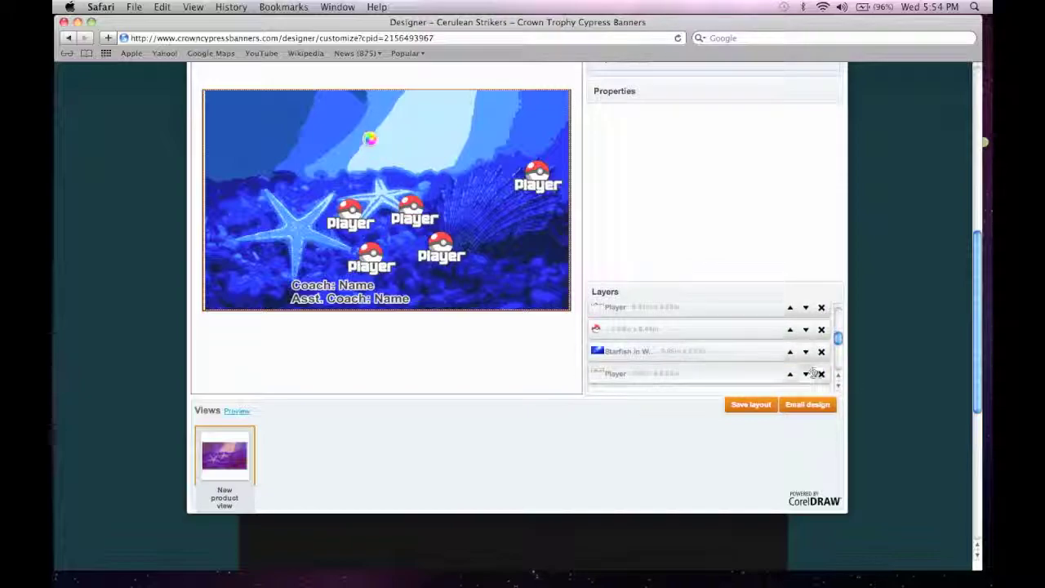
pyautogui.click(806, 373)
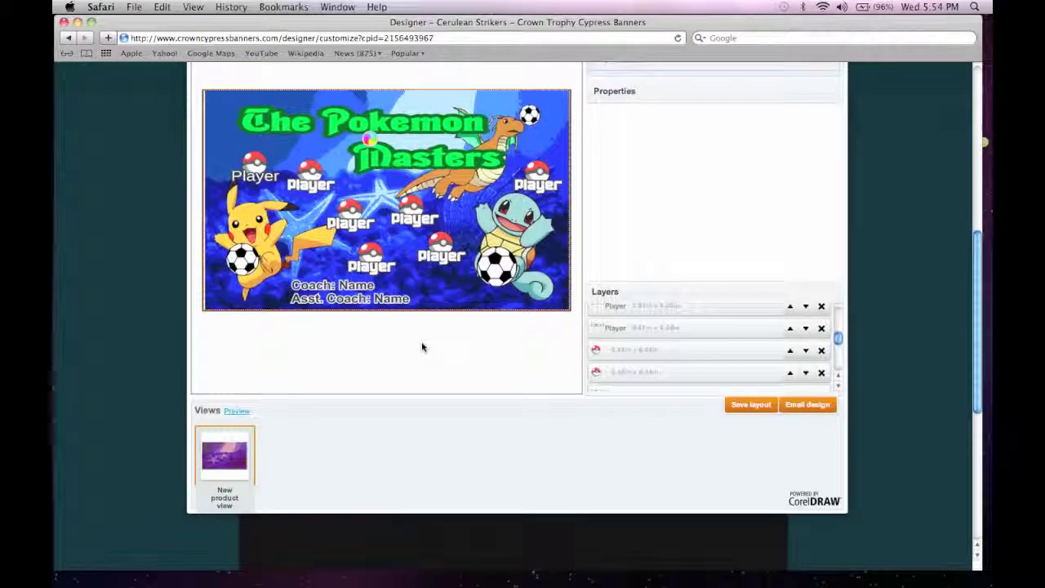
# - Find the Pikachu image in the layer list and delete it from the banner
pyautogui.scroll(1, 449, 356)
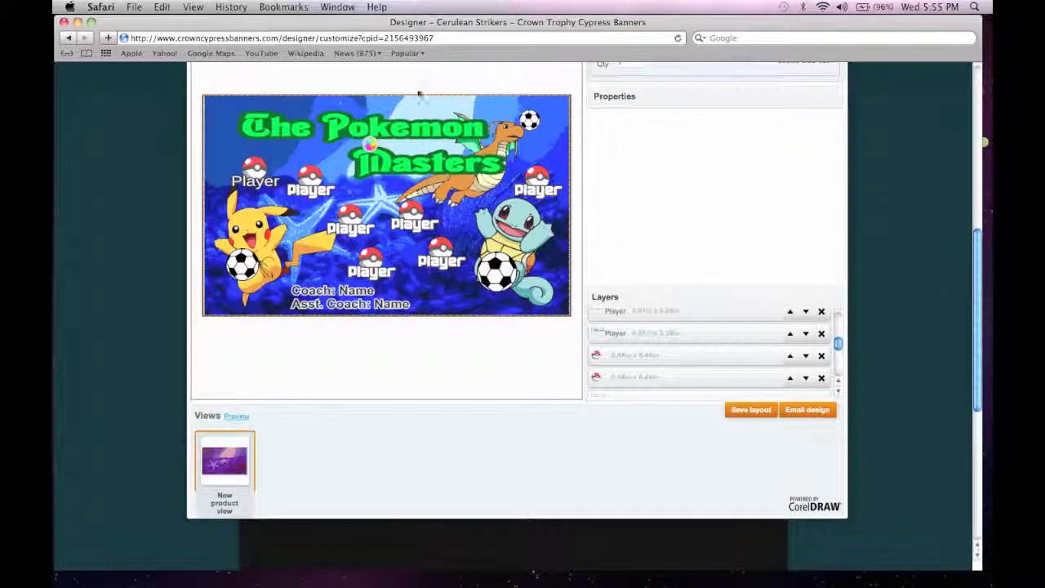
pyautogui.click(254, 247)
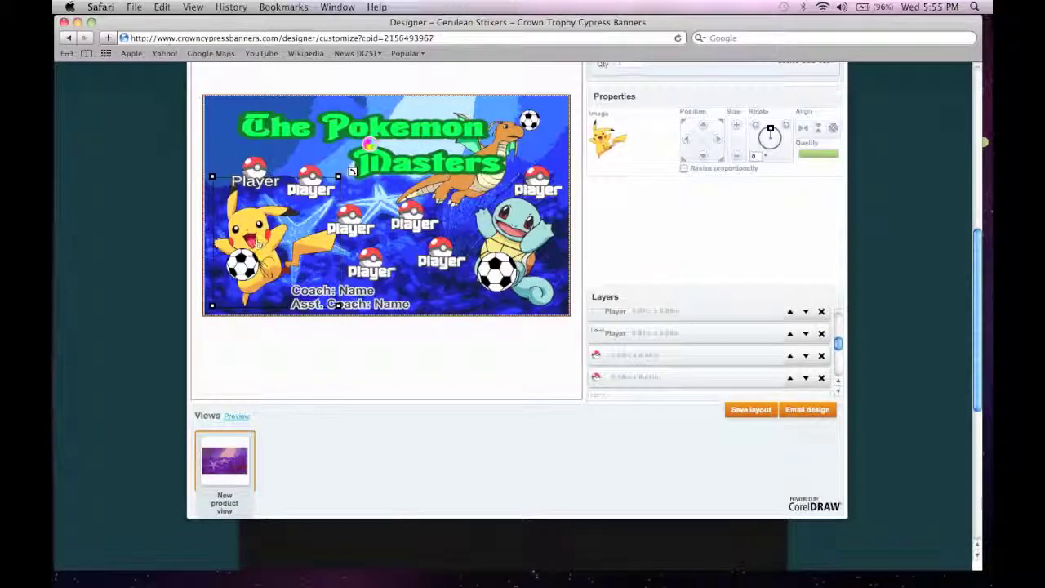
pyautogui.scroll(5, 391, 247)
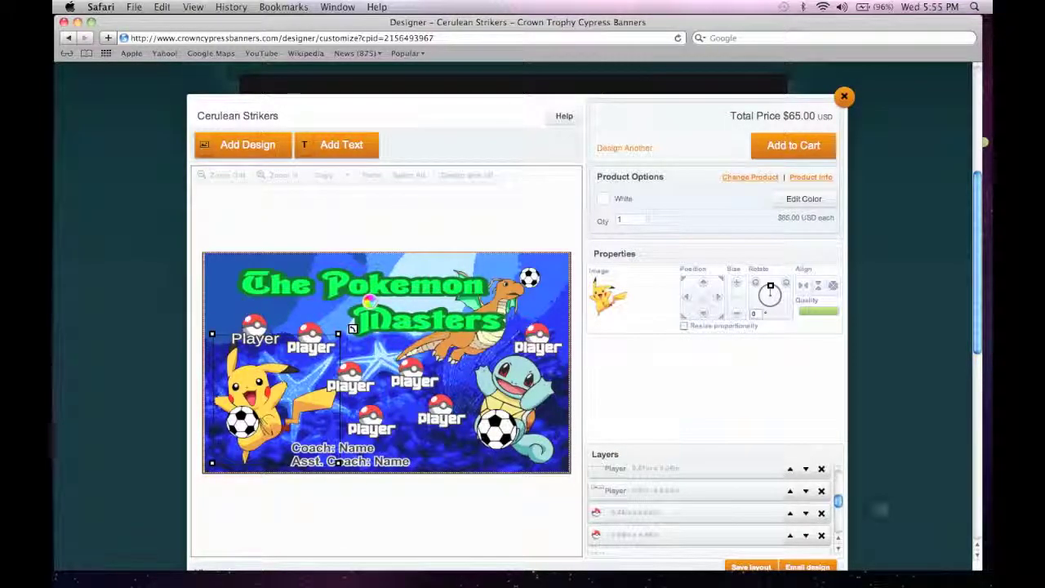
pyautogui.moveTo(847, 506); pyautogui.dragTo(851, 583)
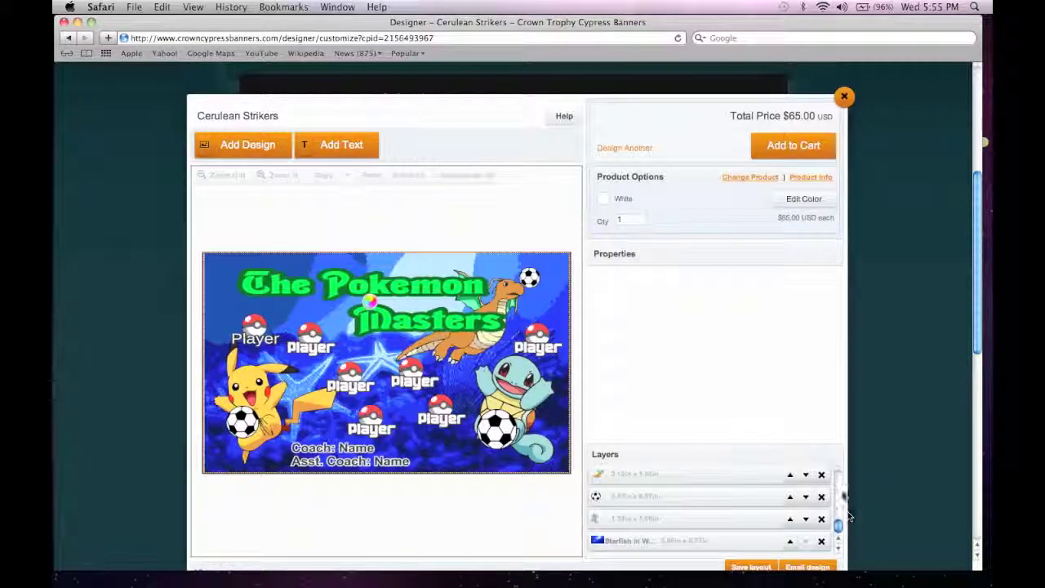
pyautogui.scroll(3, 846, 540)
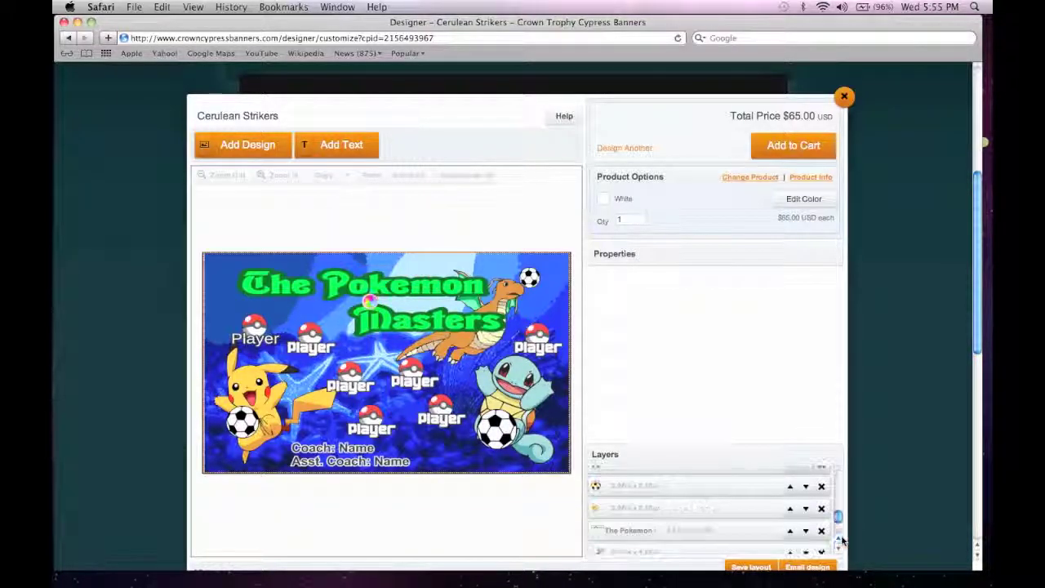
pyautogui.click(821, 509)
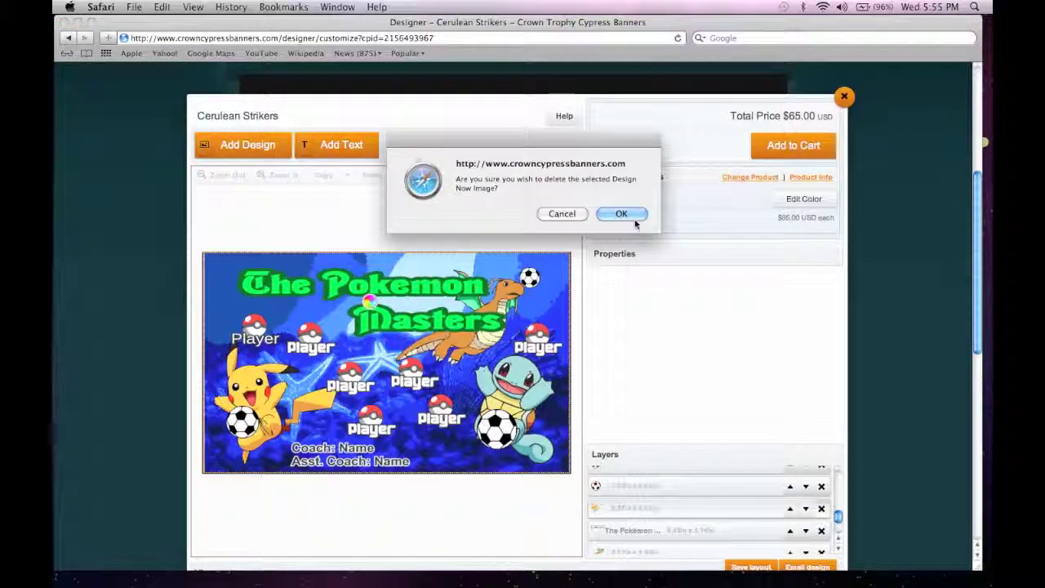
pyautogui.click(629, 213)
# - Delete the soccer ball beside the Coach text, where the Pikachu image was
pyautogui.click(242, 421)
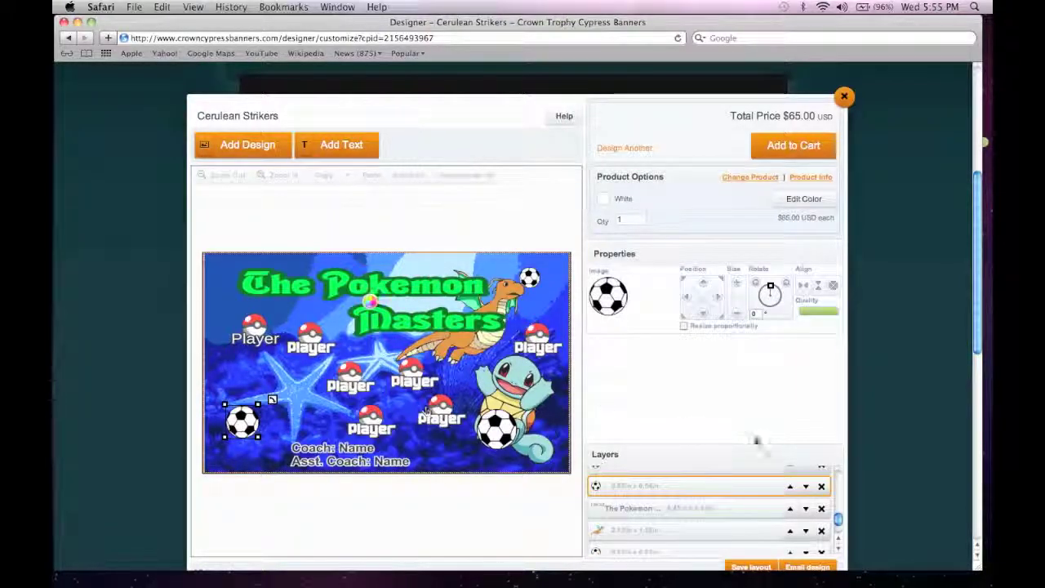
pyautogui.click(821, 486)
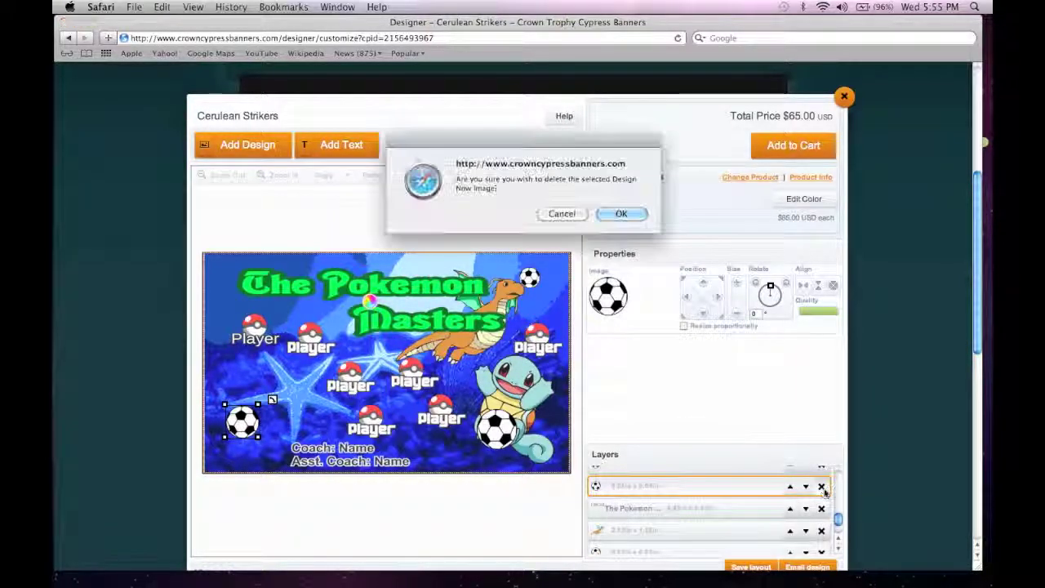
pyautogui.click(620, 213)
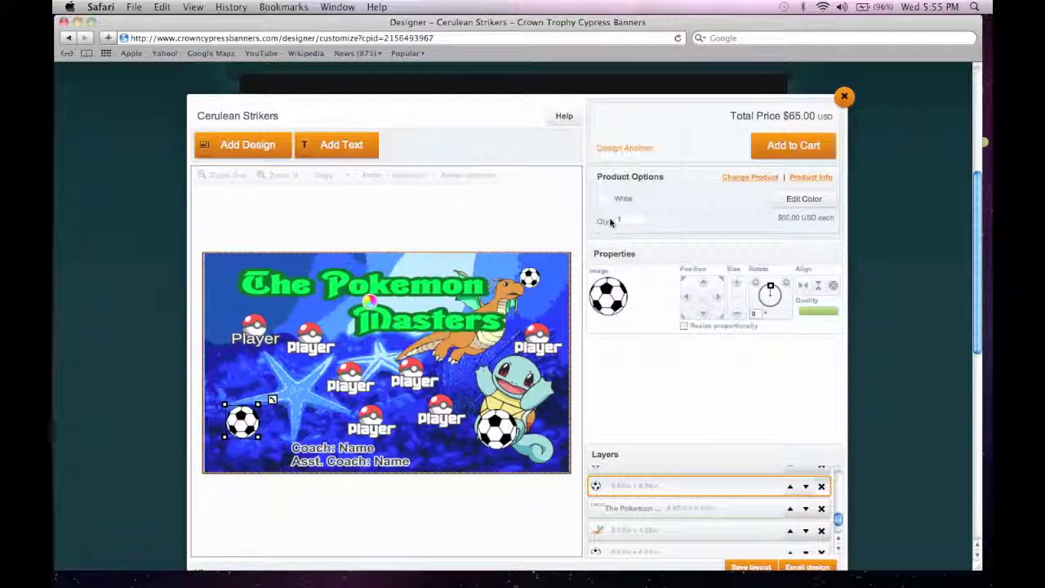
# - Open the design library for adding artwork and show the stock Clipart category
pyautogui.click(233, 146)
pyautogui.click(501, 306)
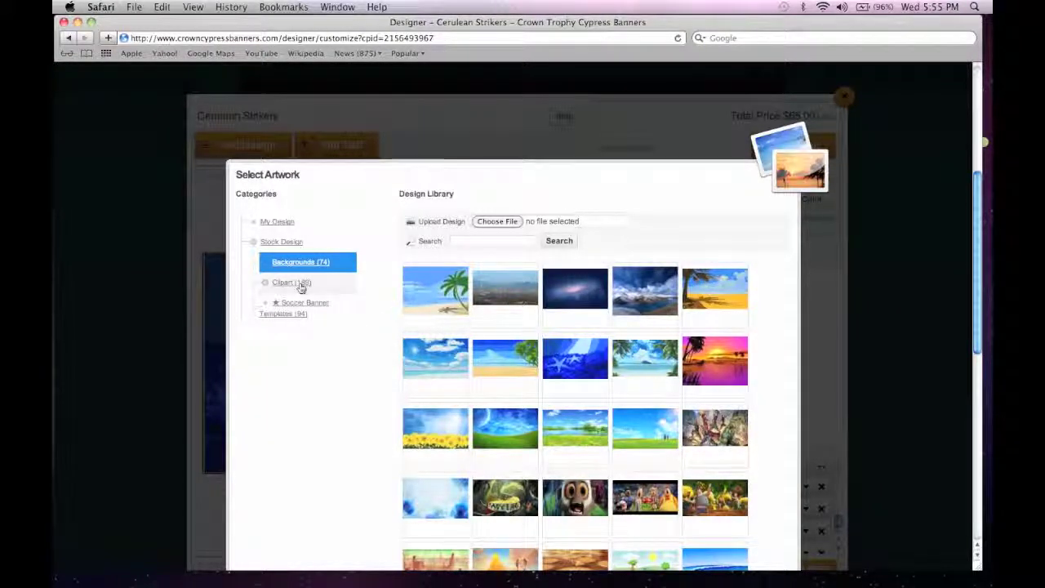
pyautogui.click(300, 283)
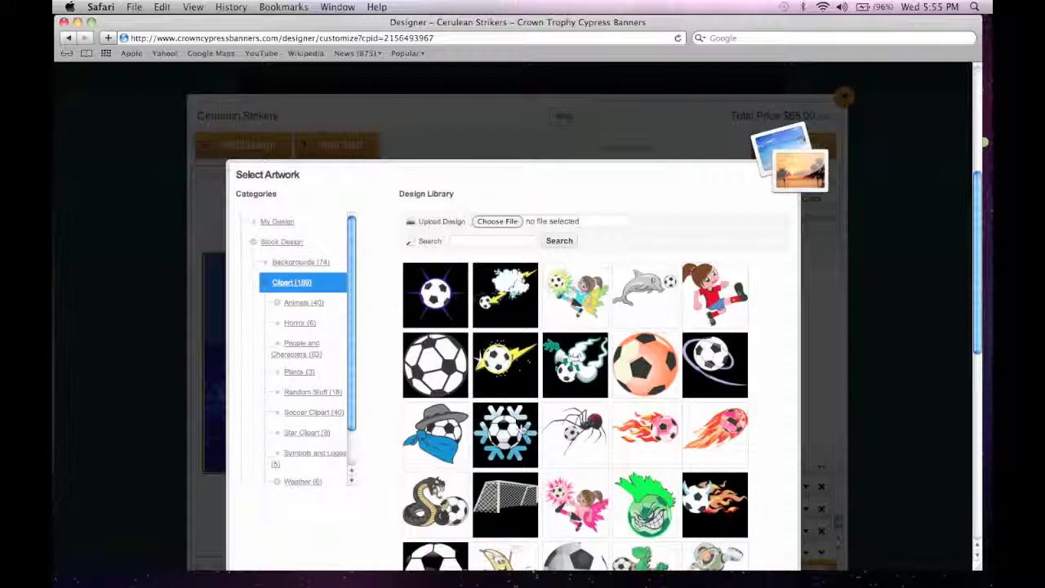
# - Preview the Snow Soccer Ball clipart without selecting it, and browse the other clipart designs
pyautogui.click(525, 430)
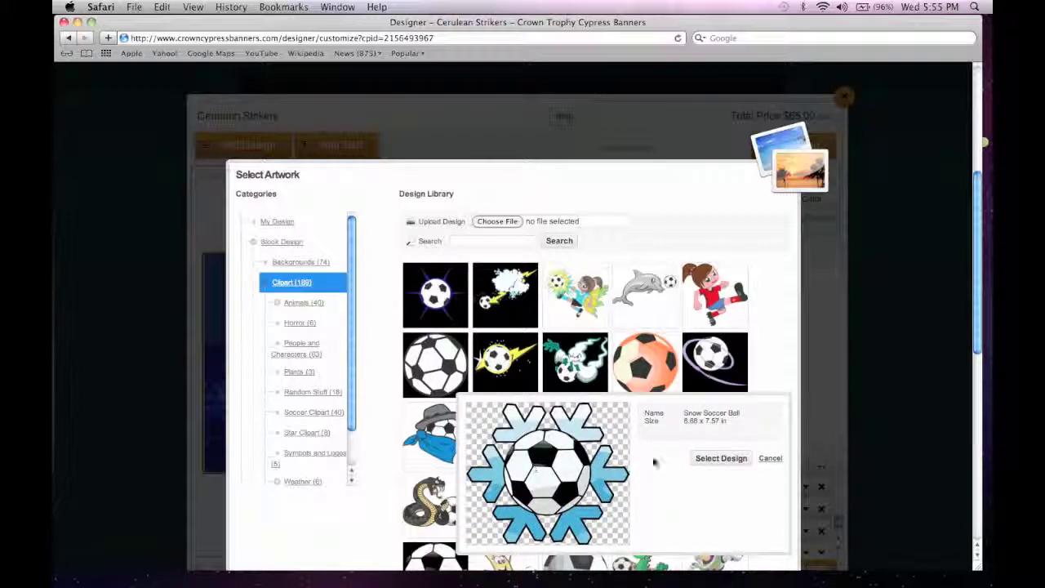
pyautogui.click(770, 459)
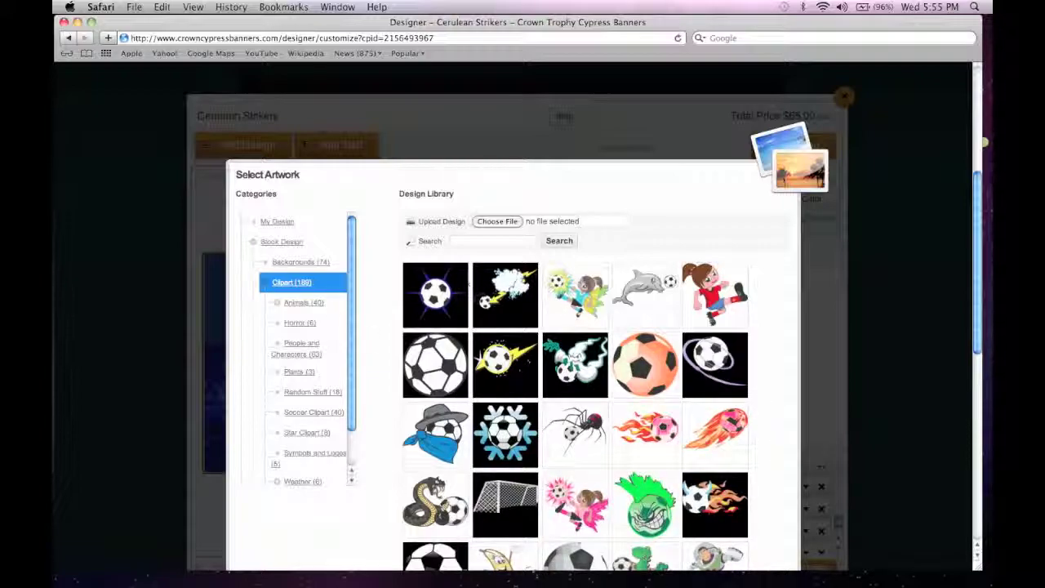
pyautogui.scroll(-5, 769, 449)
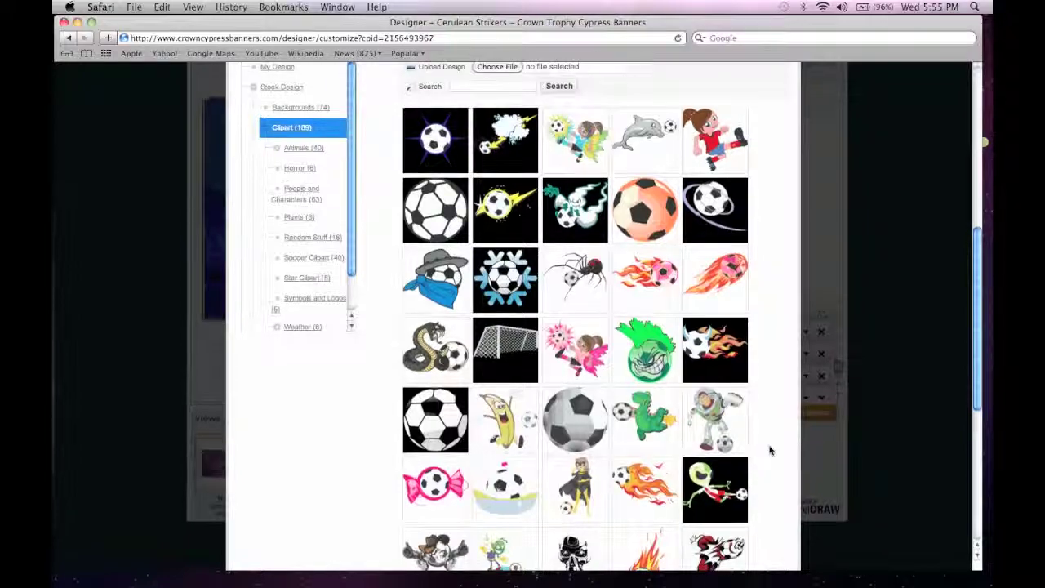
pyautogui.scroll(-4, 768, 449)
pyautogui.scroll(6, 698, 480)
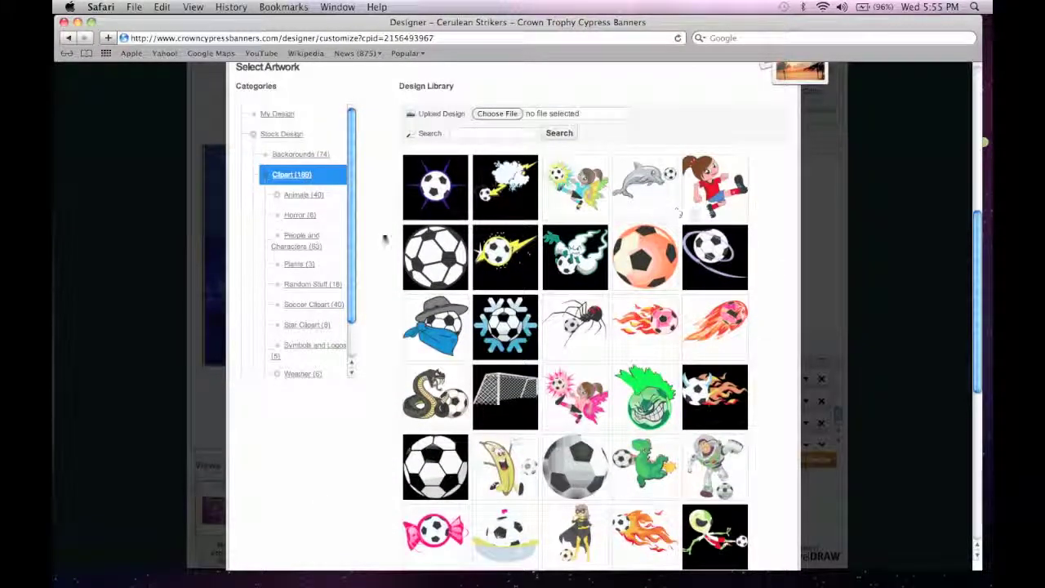
# - Add the Mario design from the People and Characters clipart category to the banner
pyautogui.click(299, 253)
pyautogui.scroll(-2, 441, 262)
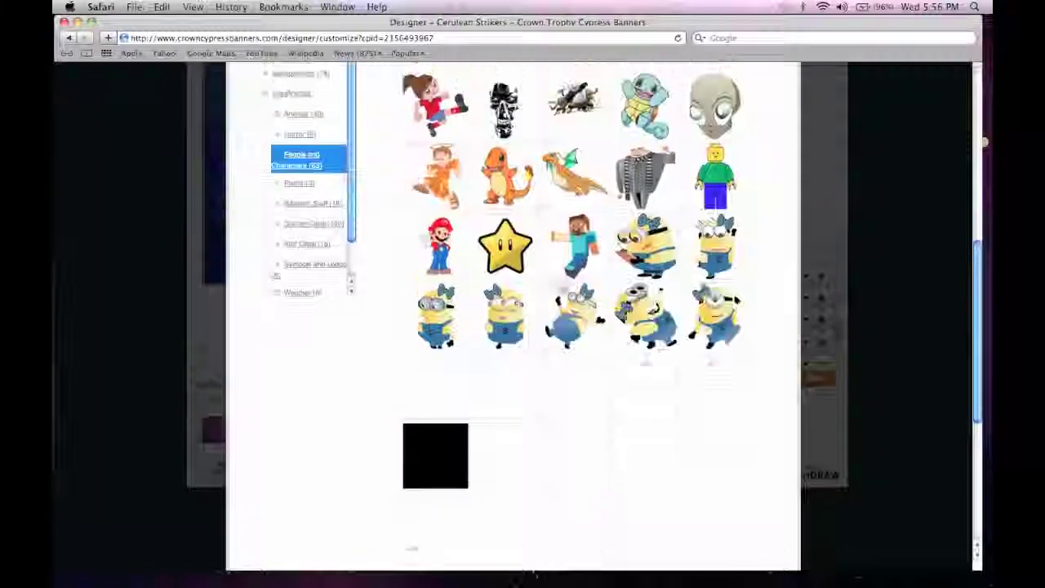
pyautogui.click(441, 262)
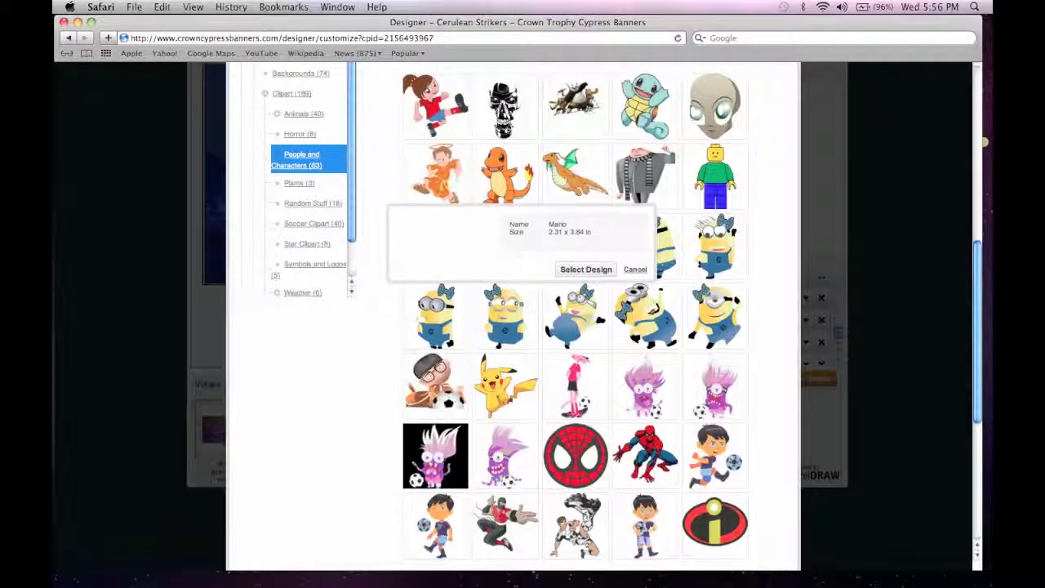
pyautogui.click(563, 270)
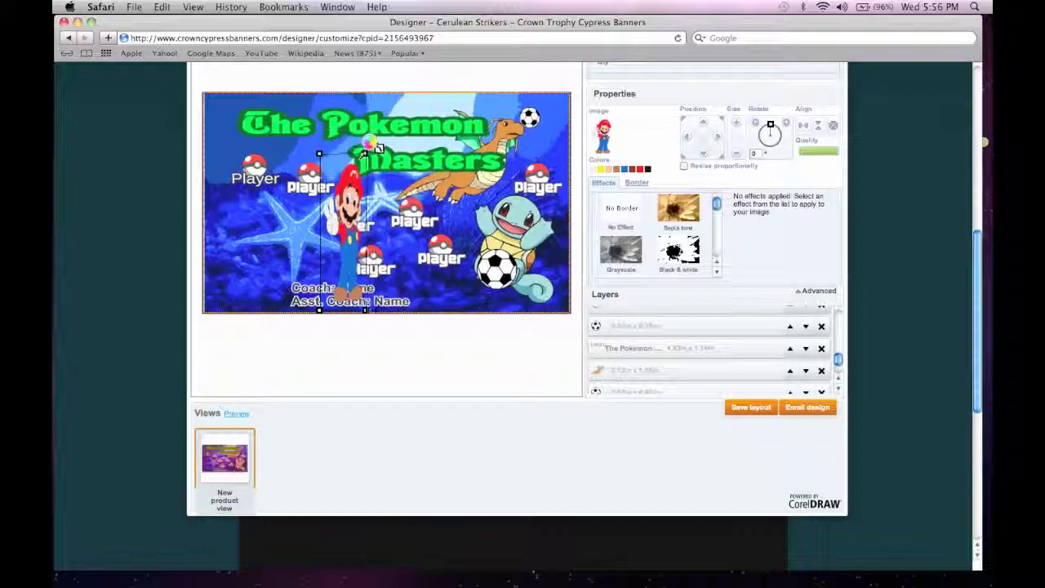
# - Make the Mario image shorter and wider, and place it in the banner's lower-left corner beside the Coach text
pyautogui.moveTo(410, 186); pyautogui.dragTo(406, 192)
pyautogui.moveTo(369, 233); pyautogui.dragTo(256, 233)
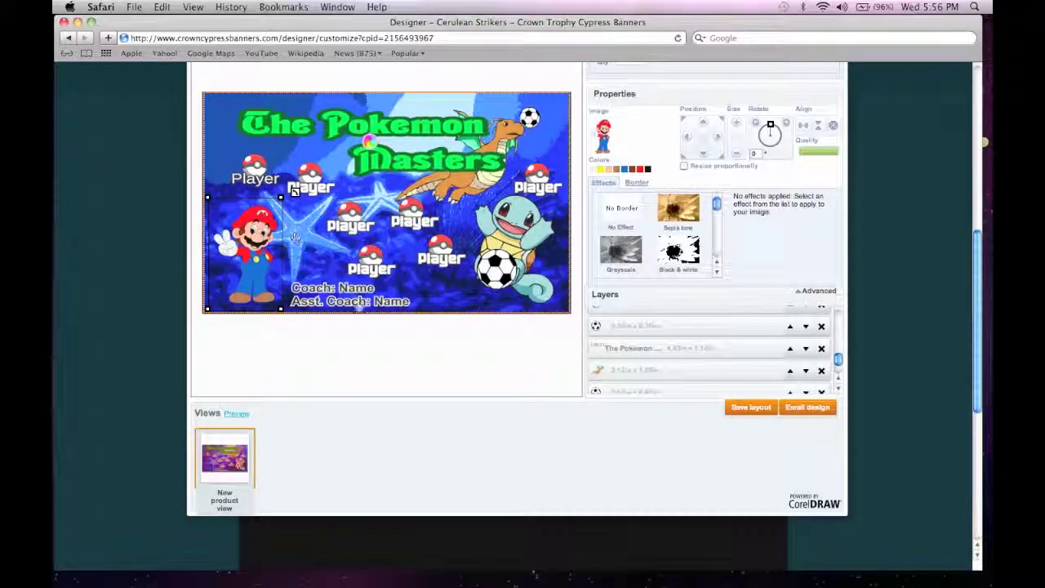
# - Recolor the Mario image, changing the red of the cap and shirt to bright green and the blue overalls to purple
pyautogui.scroll(1, 361, 384)
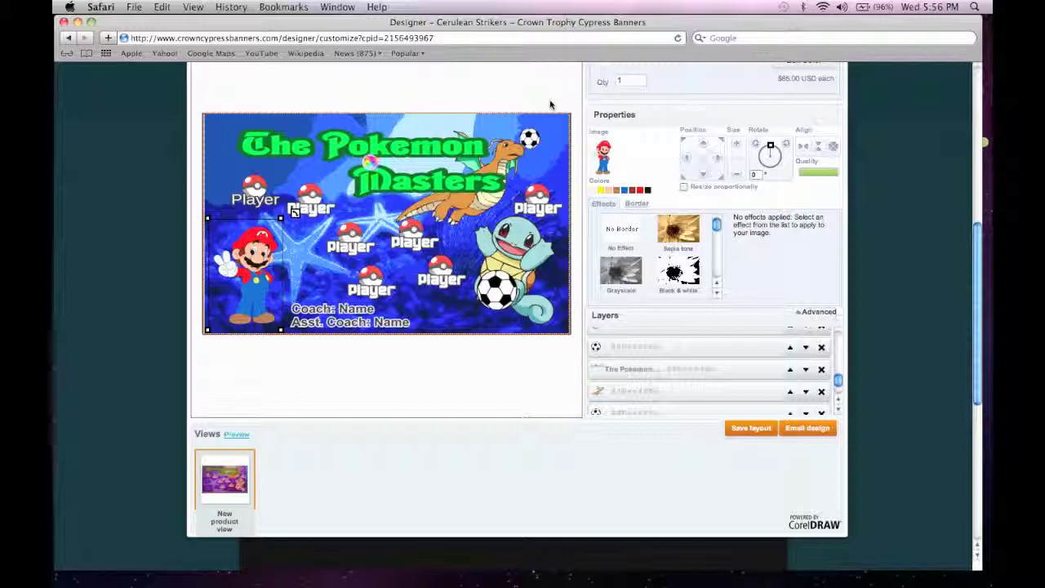
pyautogui.click(639, 193)
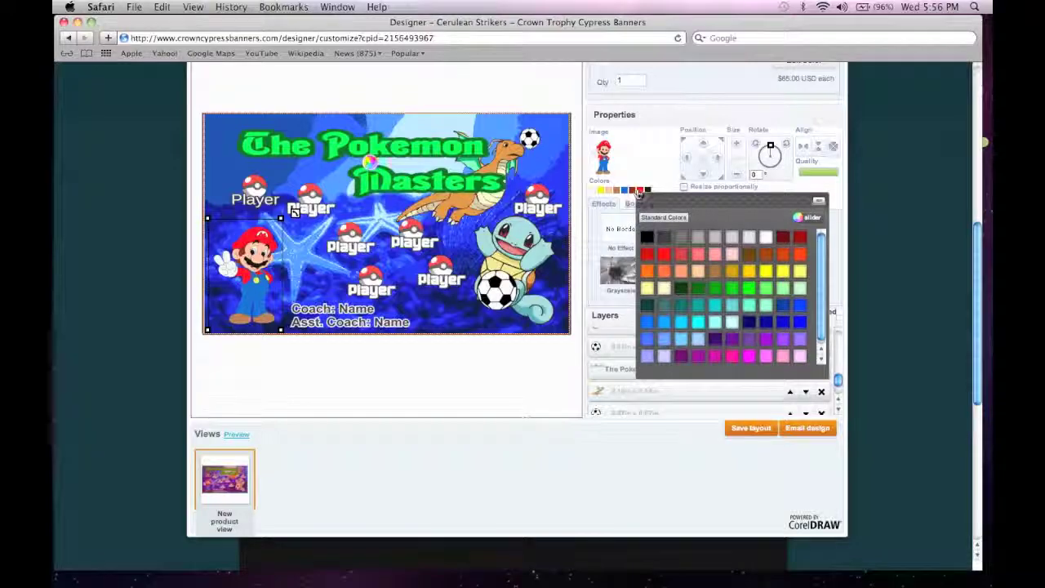
pyautogui.click(747, 292)
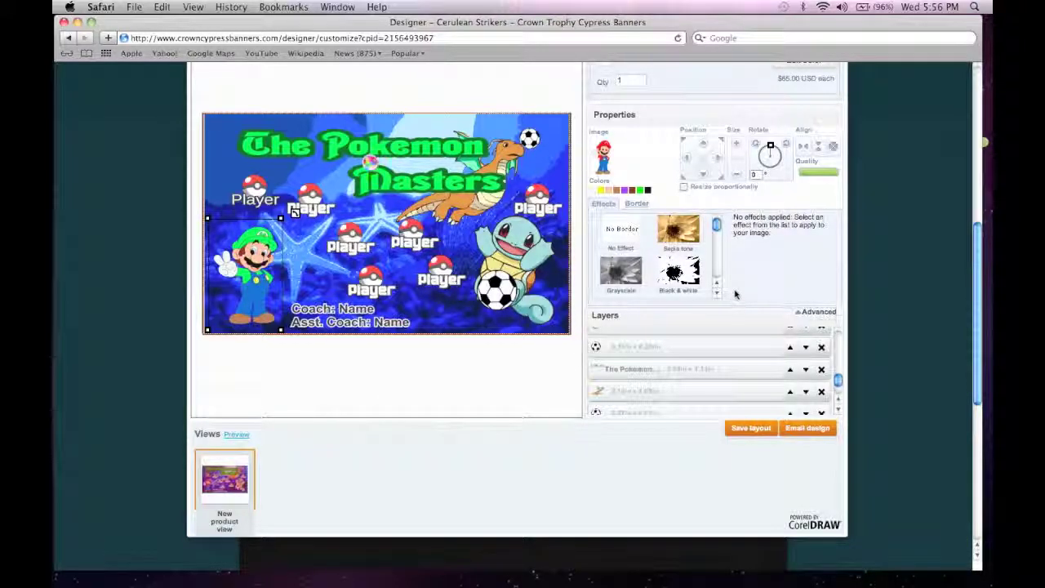
pyautogui.scroll(1, 536, 393)
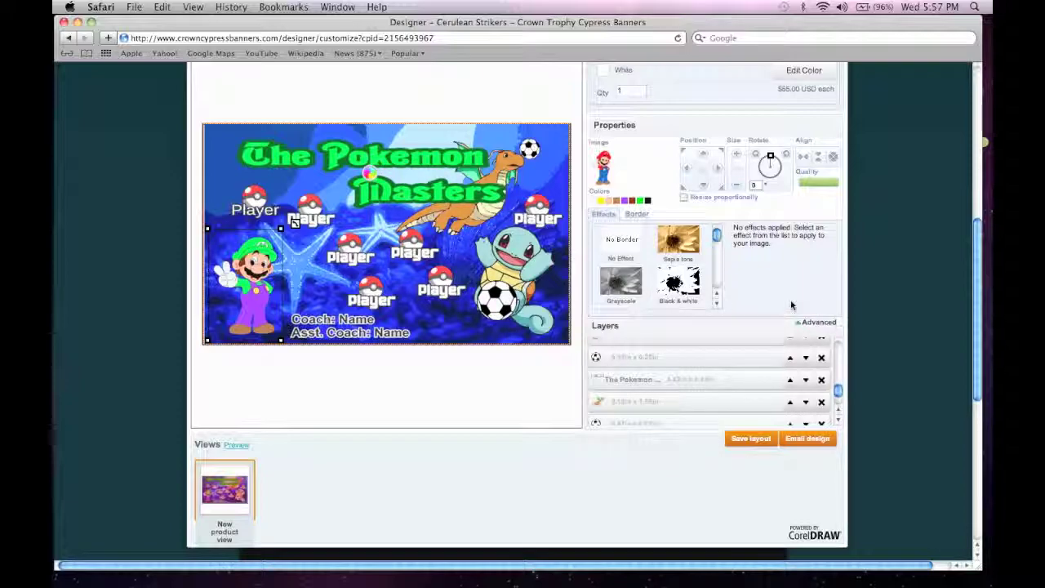
pyautogui.scroll(5, 790, 305)
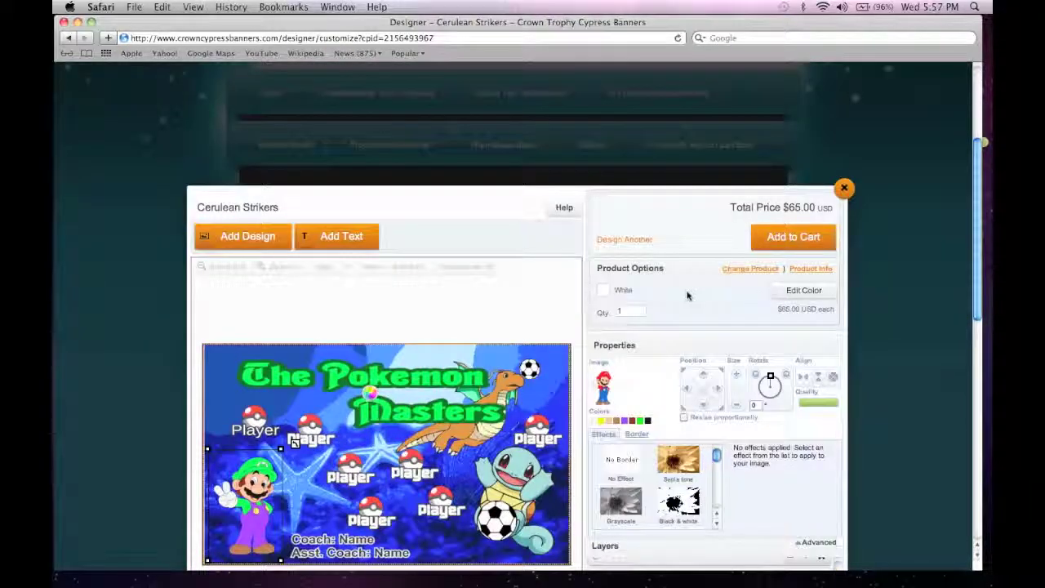